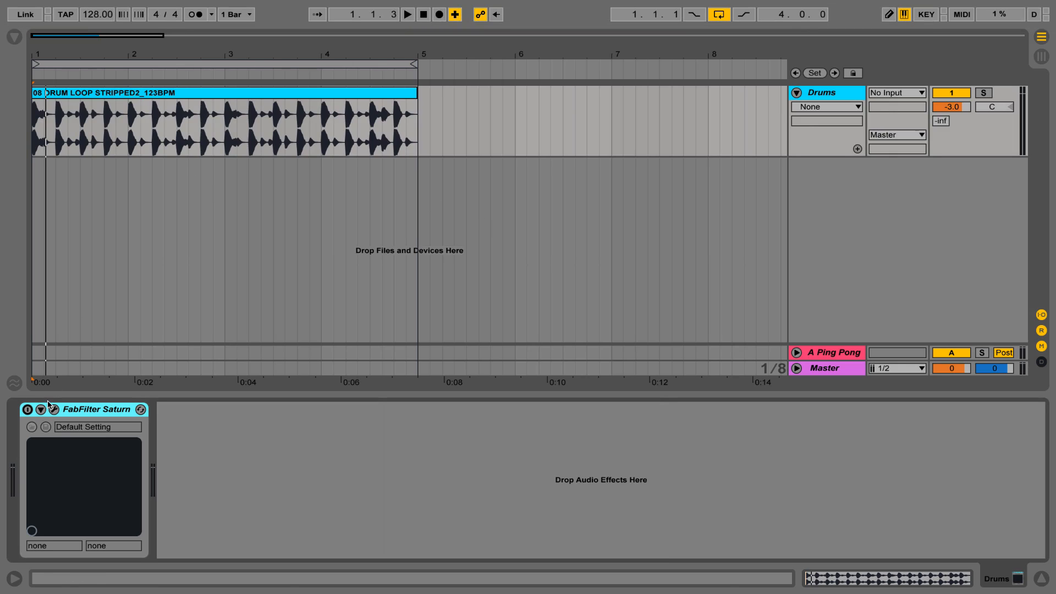
# Enable FabFilter Saturn on the Drums track and split its spectrum into three bands, shifting the lower crossover upward.
pyautogui.click(28, 410)
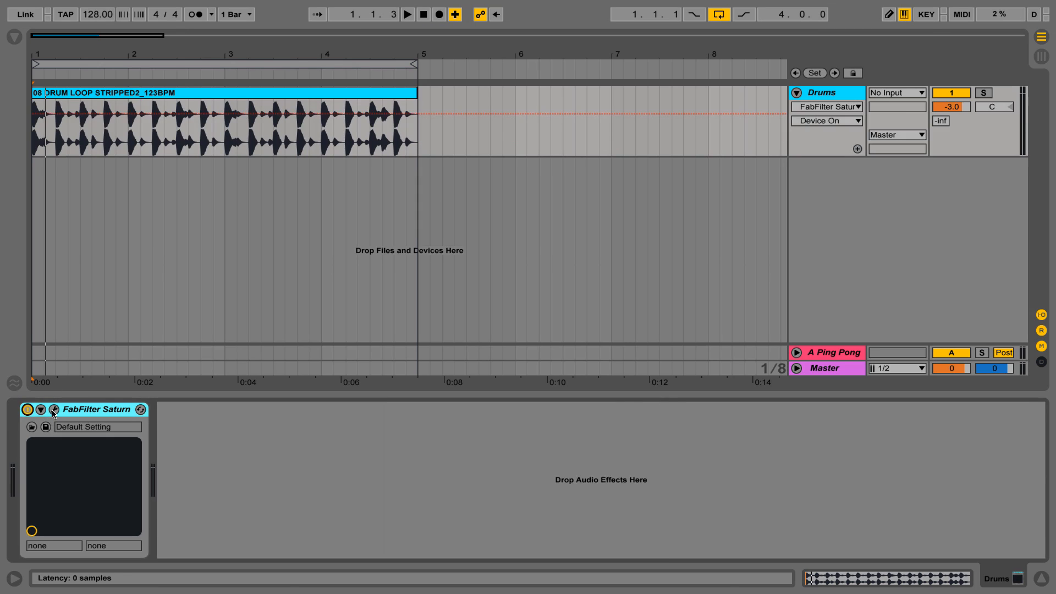
pyautogui.click(53, 410)
pyautogui.moveTo(317, 320); pyautogui.dragTo(307, 304)
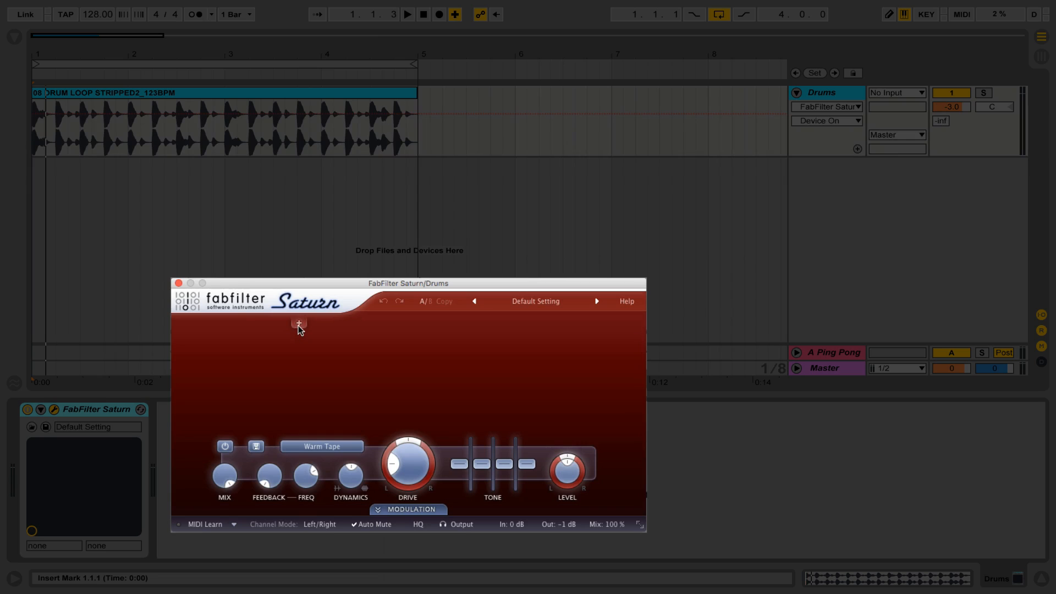
pyautogui.click(299, 325)
pyautogui.click(484, 324)
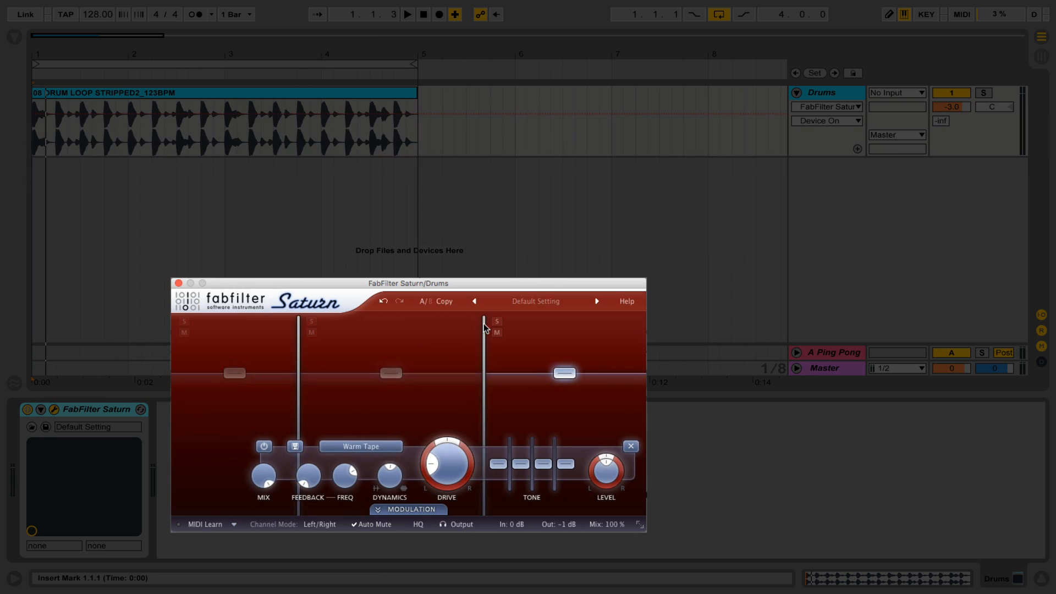
pyautogui.moveTo(297, 361); pyautogui.dragTo(329, 360)
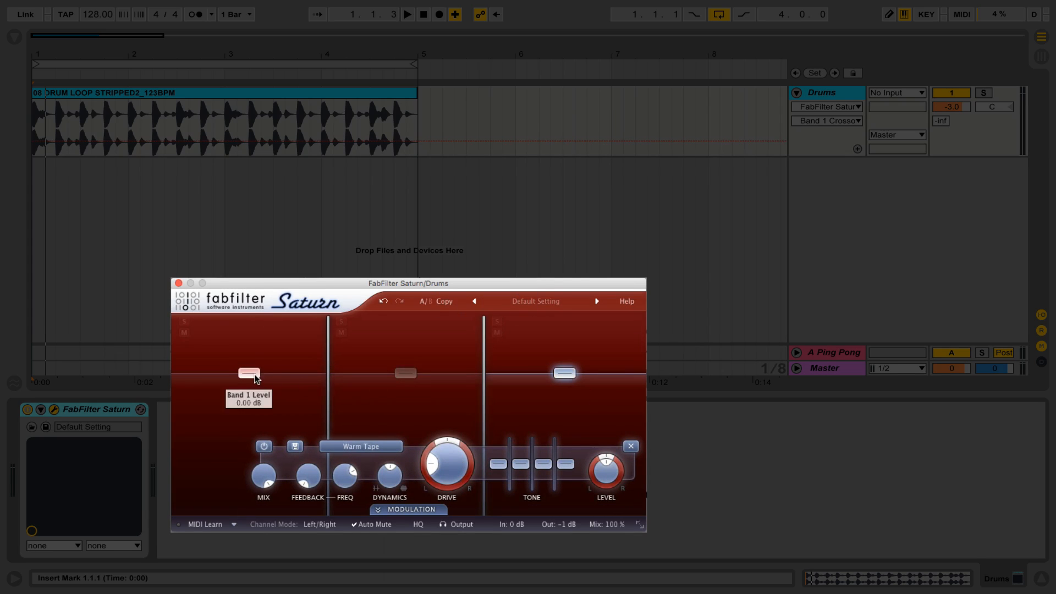
# Slightly adjust the drive of Saturn's low band, and select the middle and high bands in turn.
pyautogui.moveTo(362, 463)
pyautogui.mouseDown()
pyautogui.moveTo(369, 445)
pyautogui.moveTo(363, 469)
pyautogui.mouseUp()
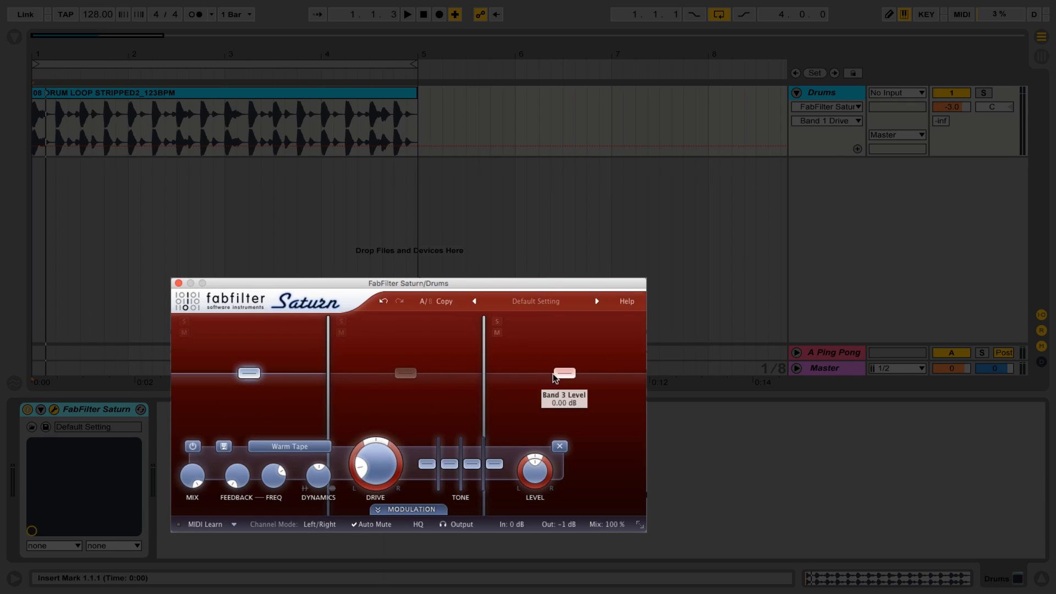
pyautogui.click(405, 373)
pyautogui.click(565, 373)
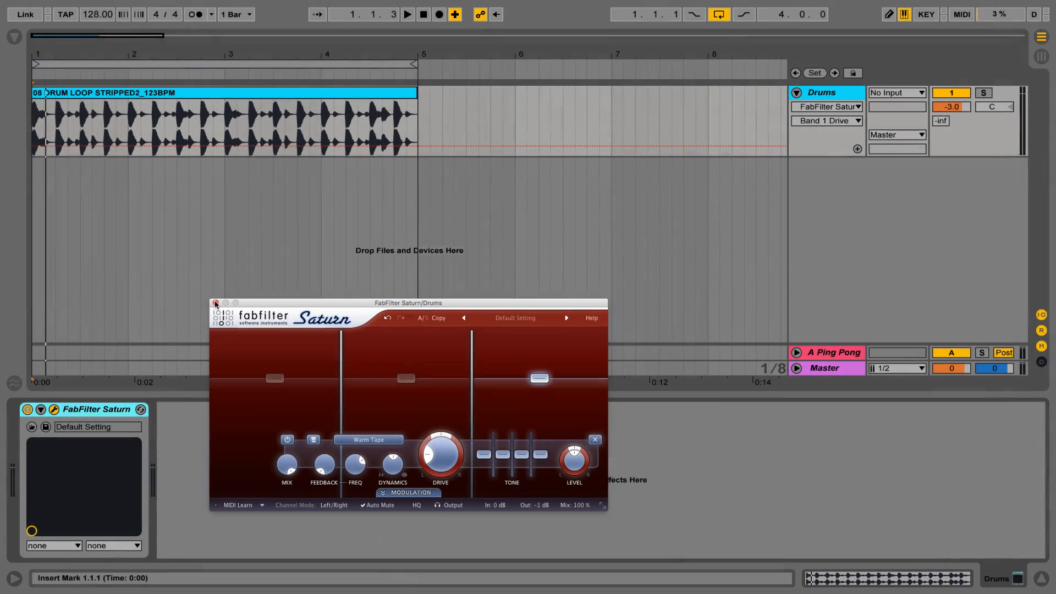
# Replace FabFilter Saturn on the Drums track with an empty Audio Effect Rack.
pyautogui.click(217, 303)
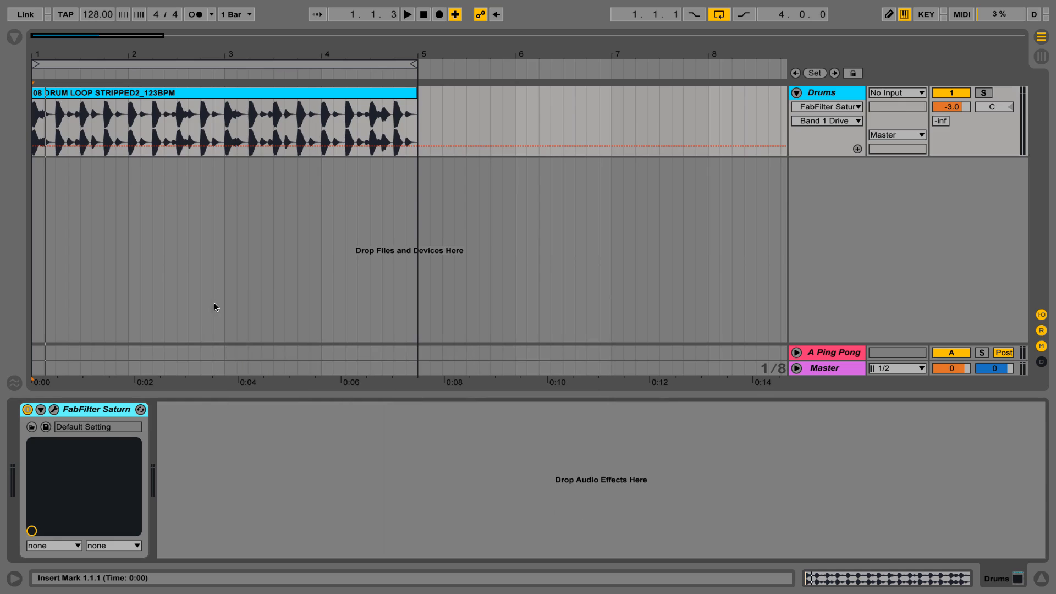
pyautogui.press('Delete')
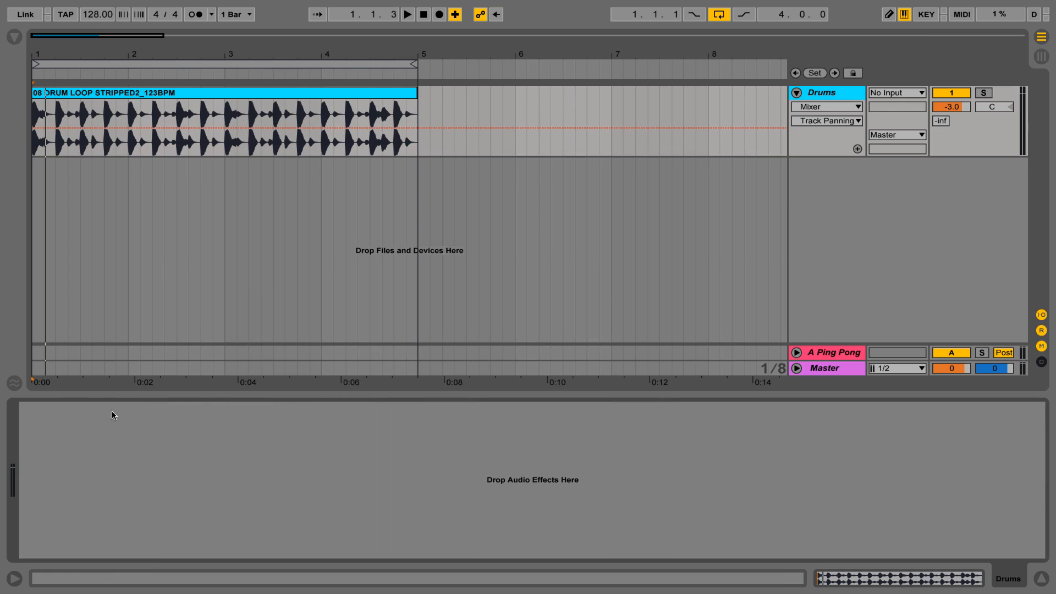
pyautogui.click(14, 38)
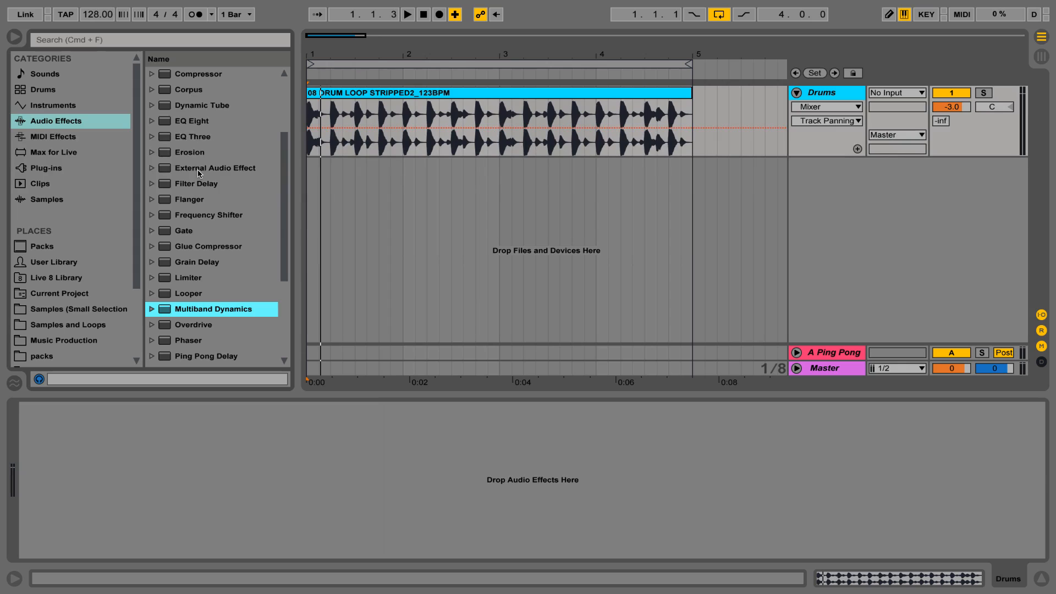
pyautogui.scroll(3, 199, 173)
pyautogui.click(197, 89)
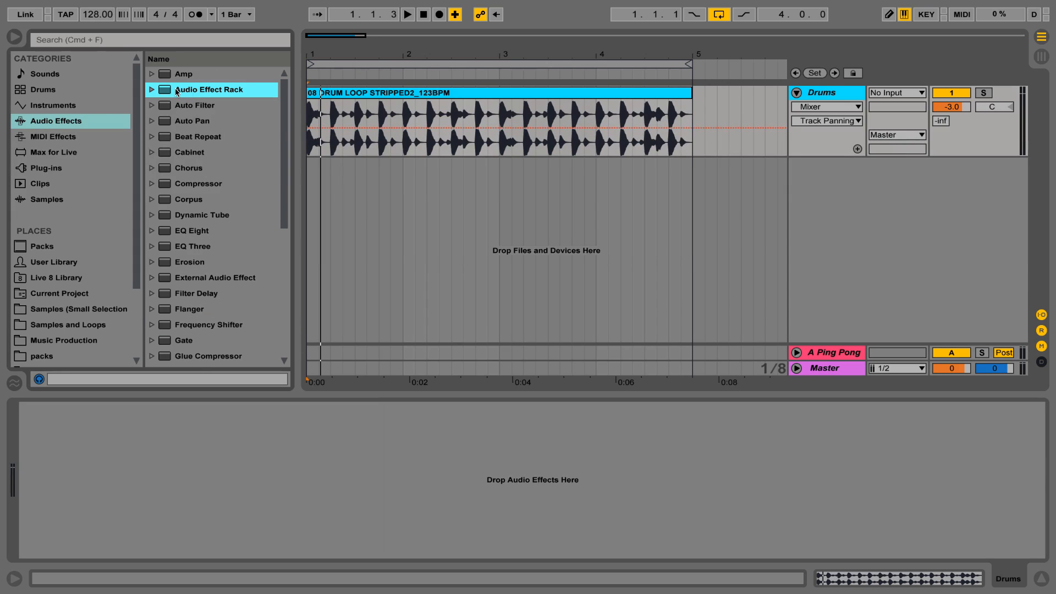
pyautogui.moveTo(177, 92); pyautogui.dragTo(821, 93)
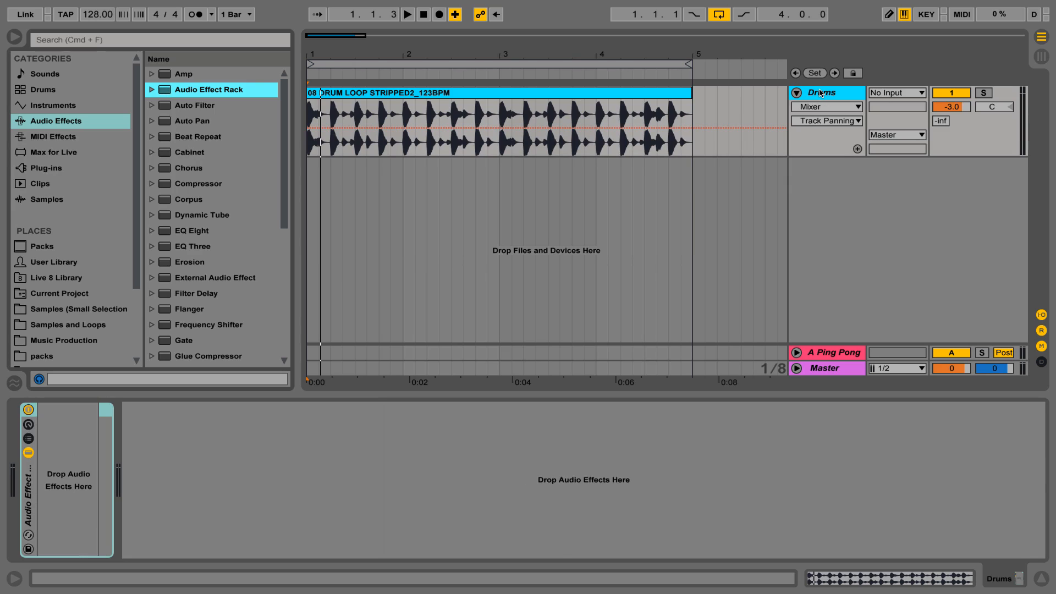
# Play the drum loop briefly through the empty rack, and show the rack's chain list.
pyautogui.press('space')
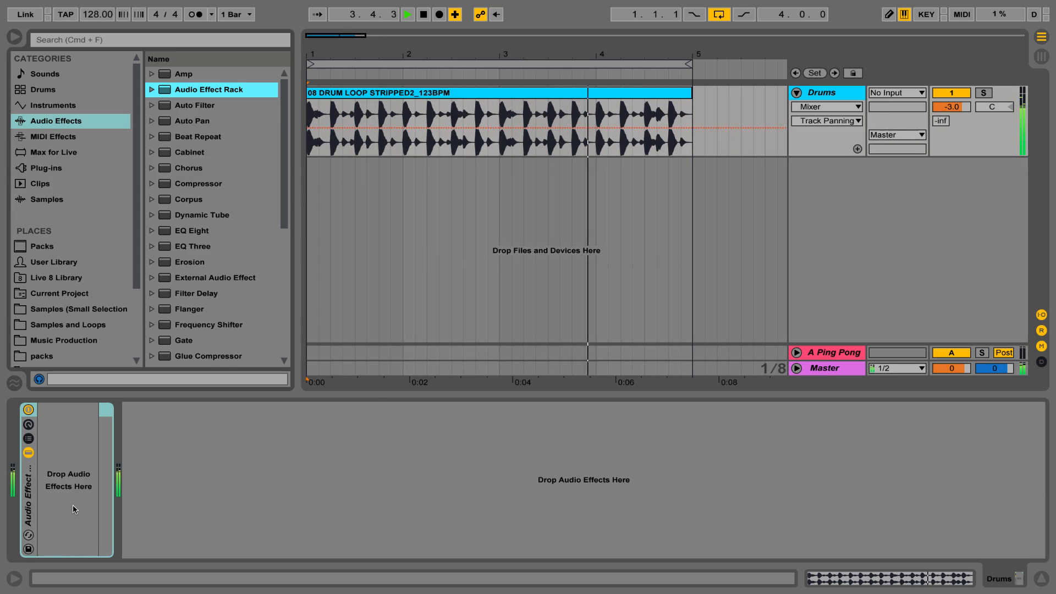
pyautogui.press('space')
pyautogui.click(28, 439)
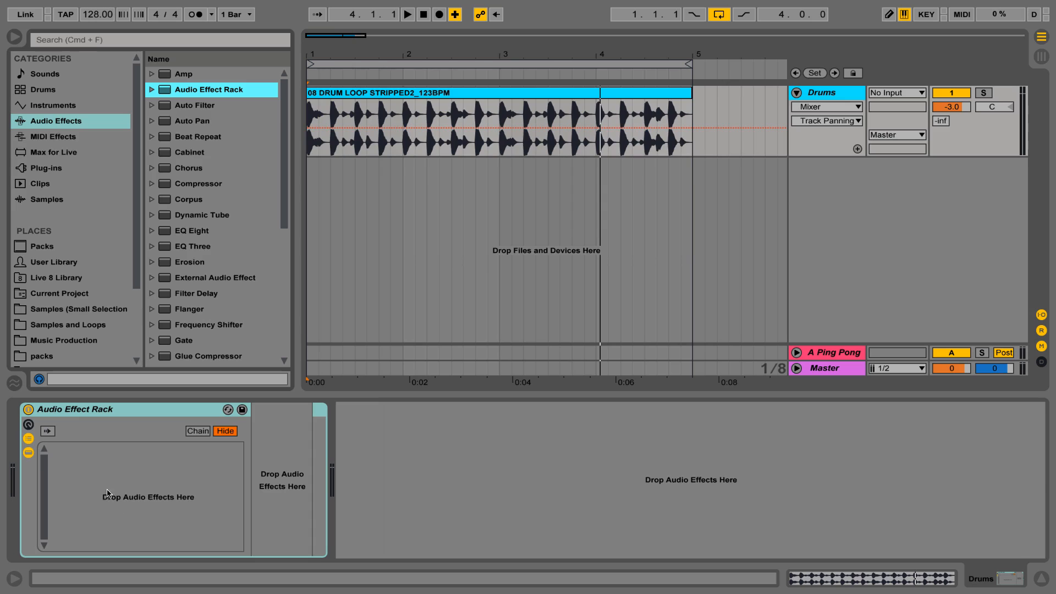
# Add a Multiband Dynamics device to the Audio Effect Rack as its first chain.
pyautogui.scroll(-10, 226, 182)
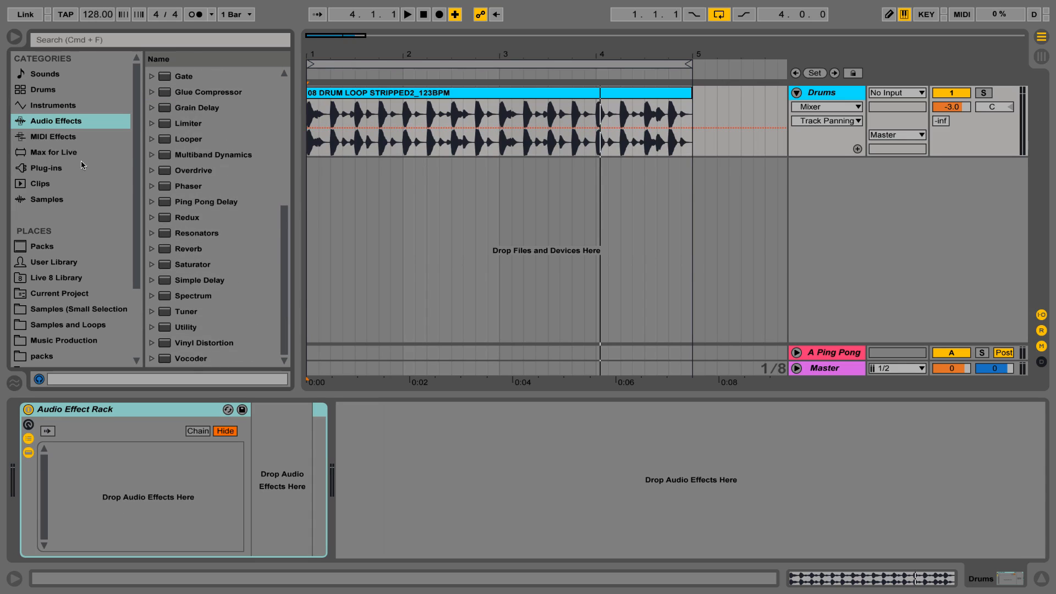
pyautogui.click(195, 158)
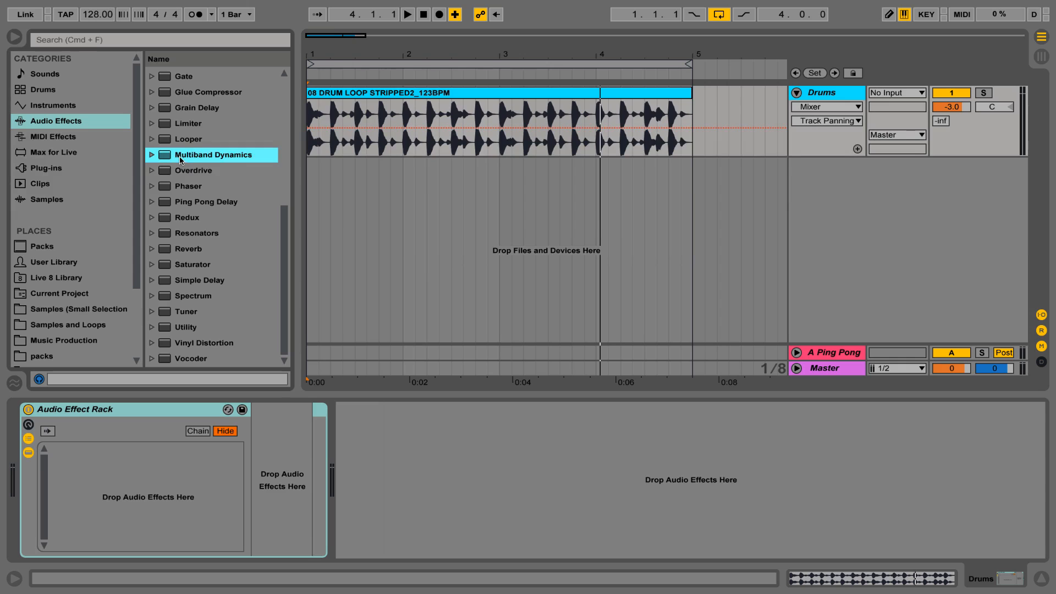
pyautogui.moveTo(180, 159); pyautogui.dragTo(142, 460)
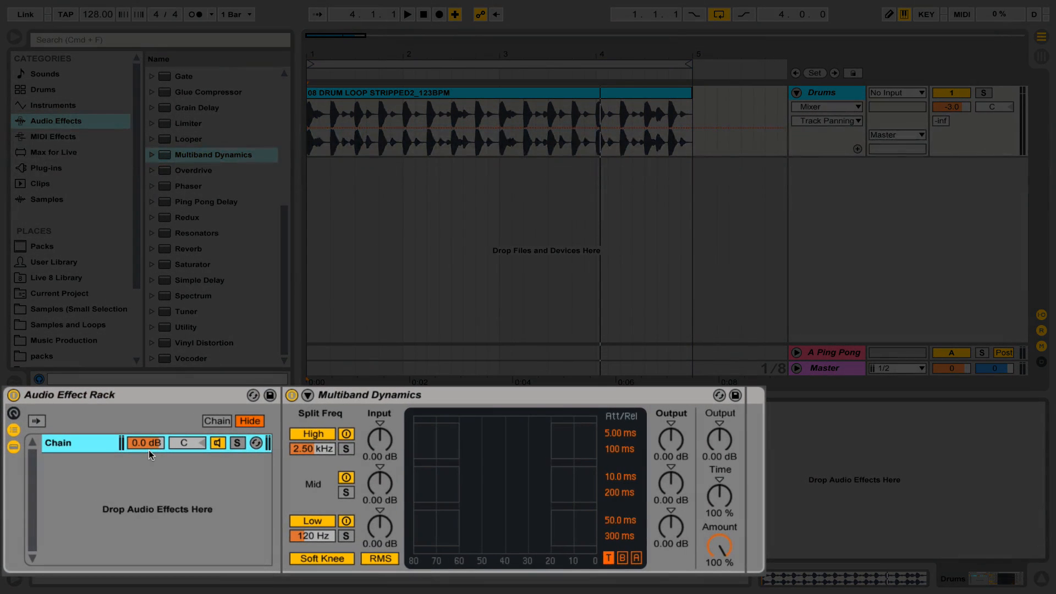
# Examine the high and low split frequencies of the Multiband Dynamics device.
pyautogui.click(364, 396)
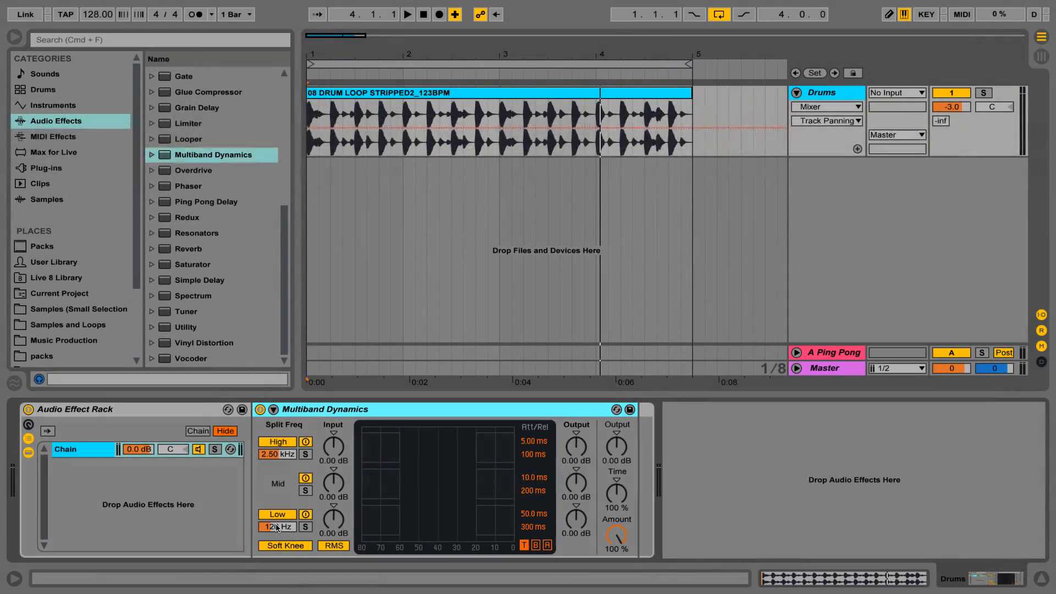
pyautogui.click(274, 456)
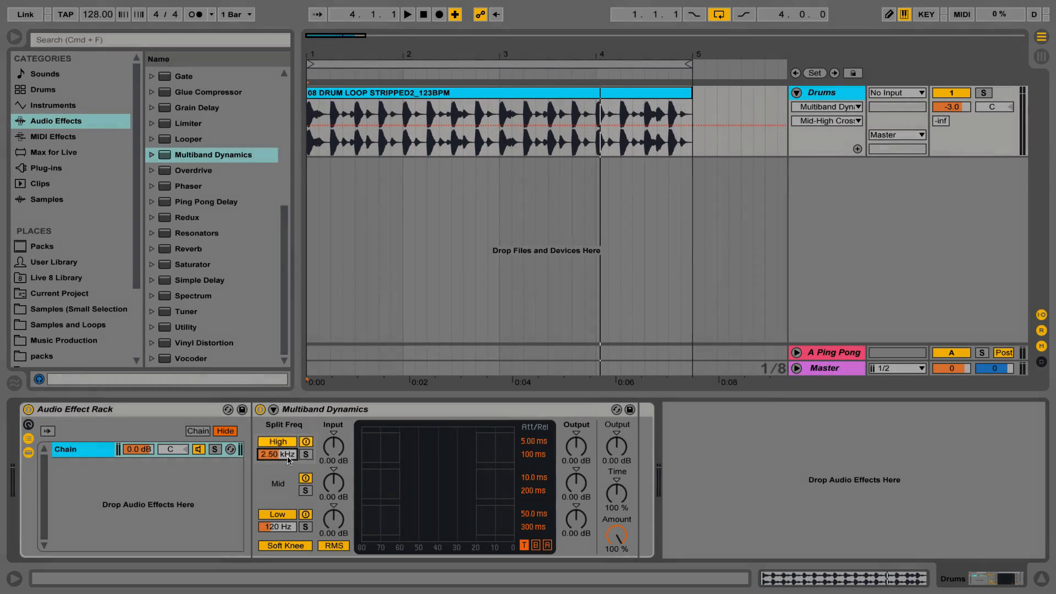
pyautogui.click(279, 527)
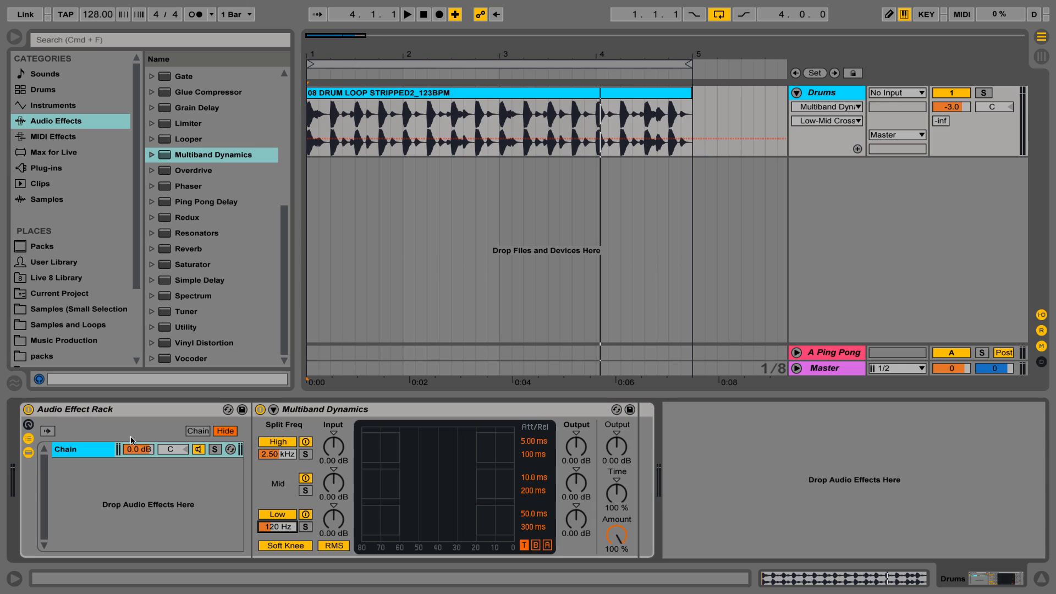
# Duplicate the Multiband Dynamics chain twice to make three parallel chains in the rack.
pyautogui.click(75, 453)
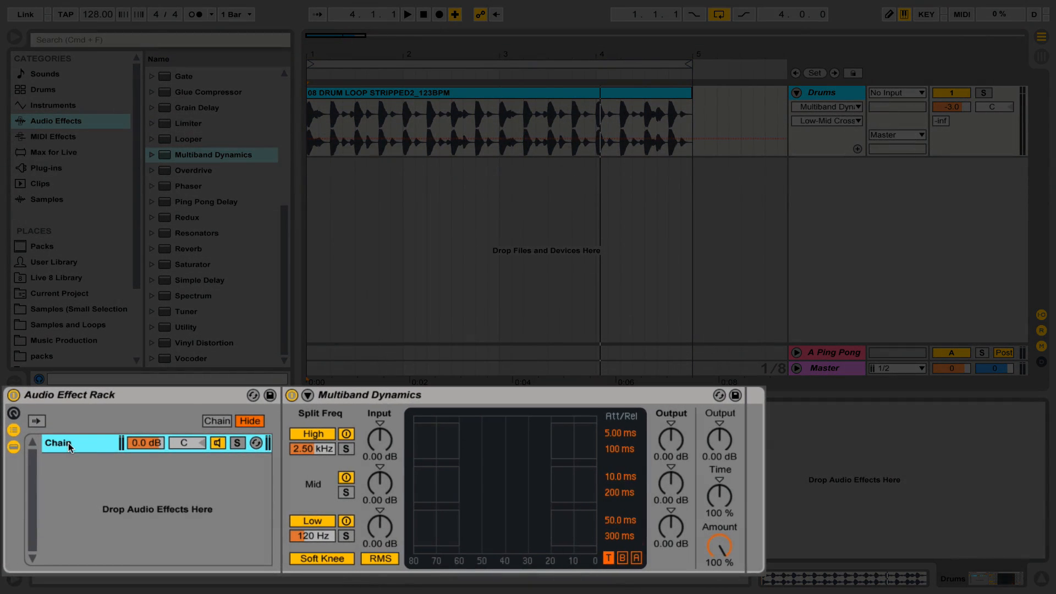
pyautogui.press('super+d')
pyautogui.press('super+d')
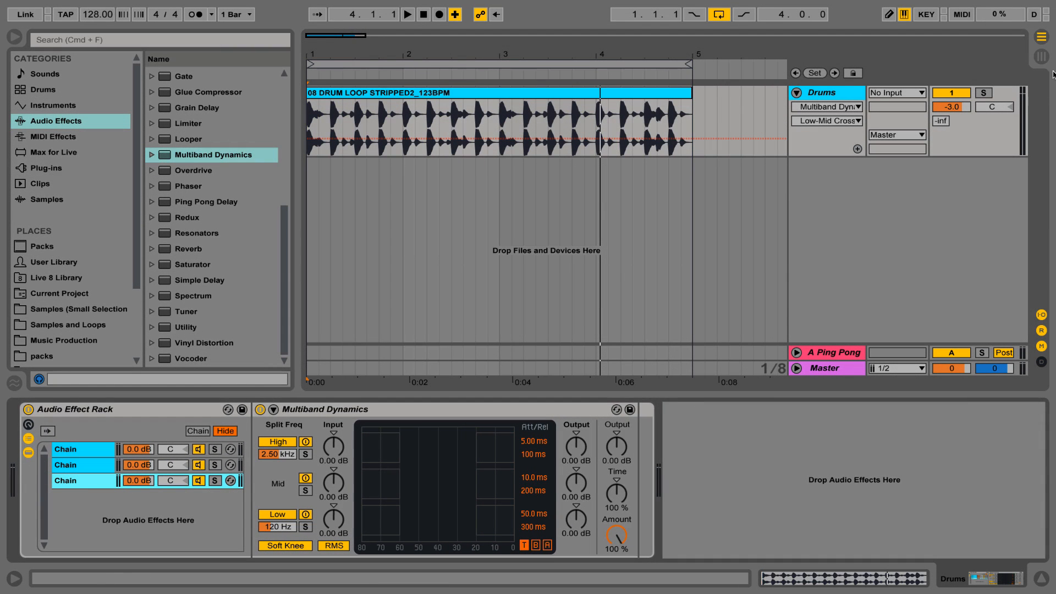
# Lower the Drums track volume to -9.9 dB, audition the three parallel chains, and hide the browser.
pyautogui.moveTo(953, 106); pyautogui.dragTo(953, 130)
pyautogui.press('space')
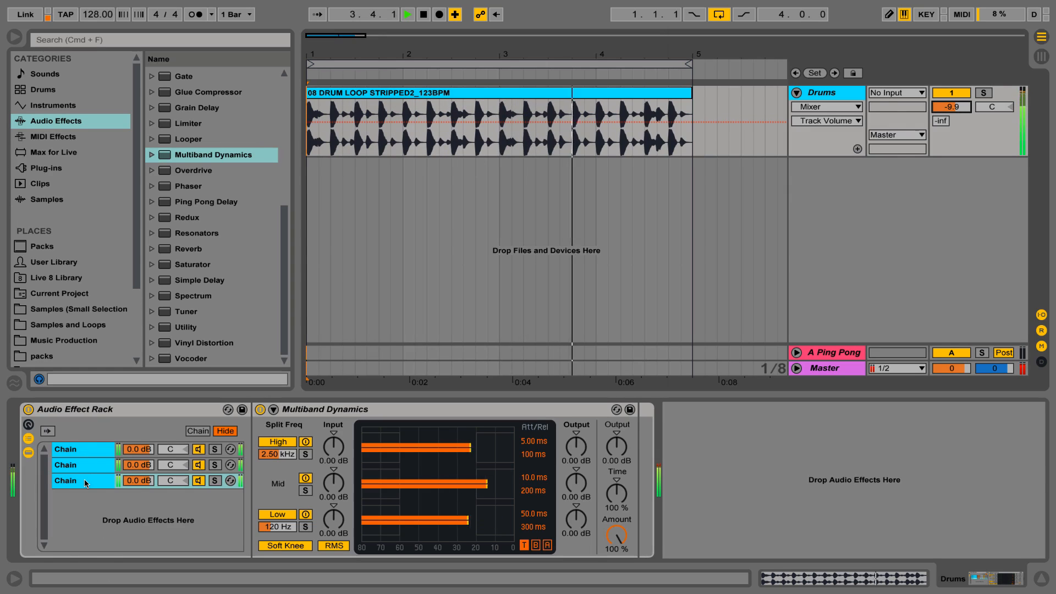
pyautogui.press('space')
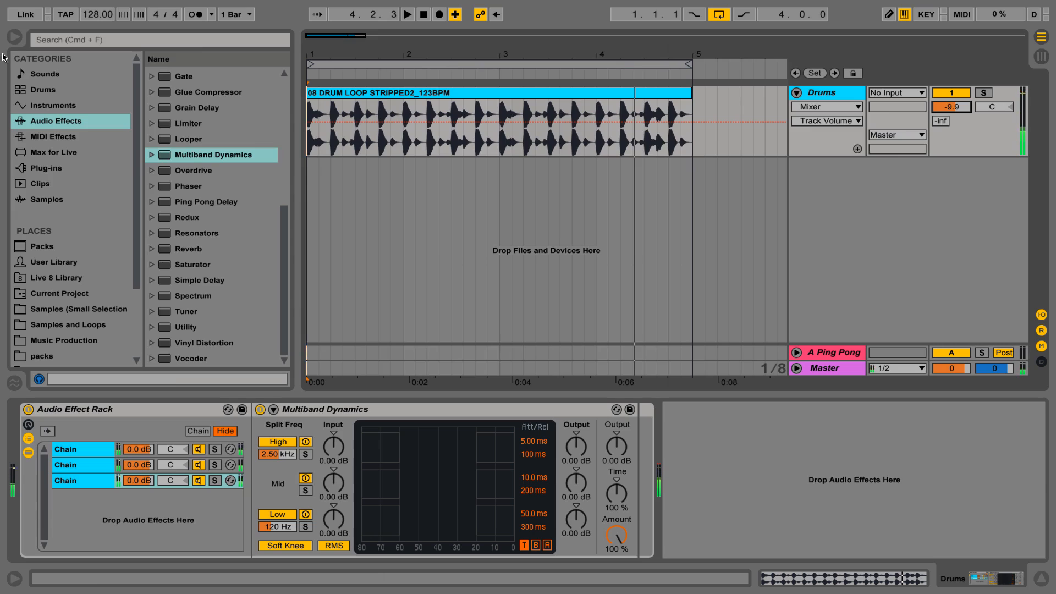
pyautogui.click(14, 37)
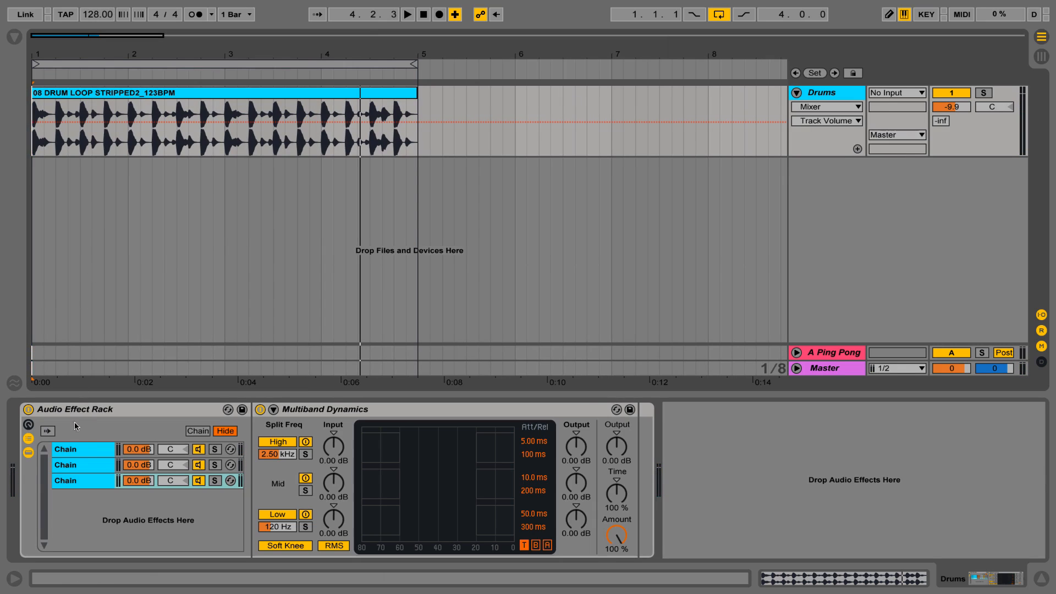
# Rename the first chain as Highs and solo the high band in its Multiband Dynamics.
pyautogui.click(78, 451)
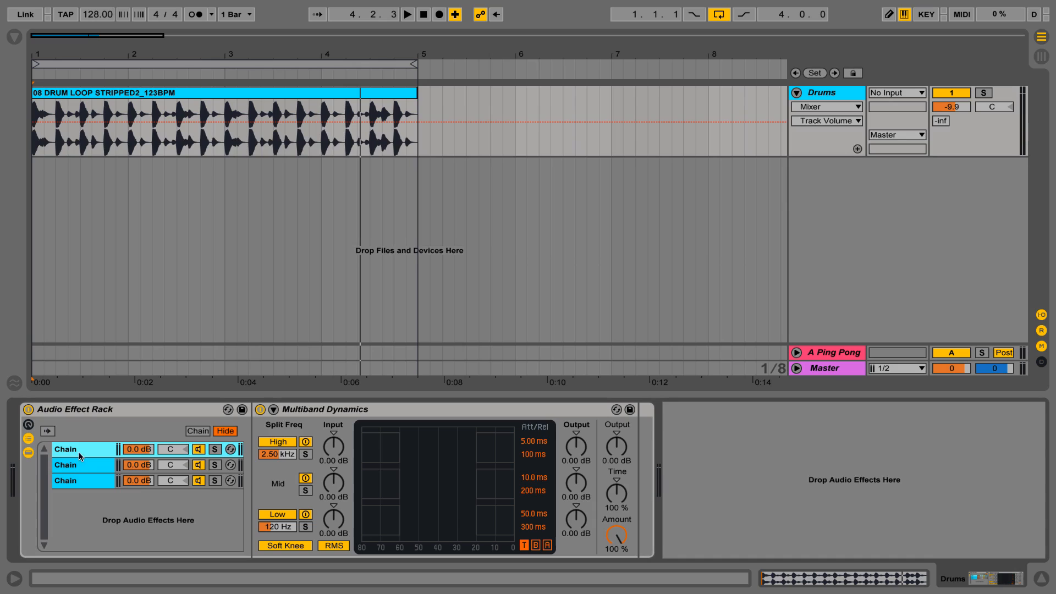
pyautogui.click(80, 465)
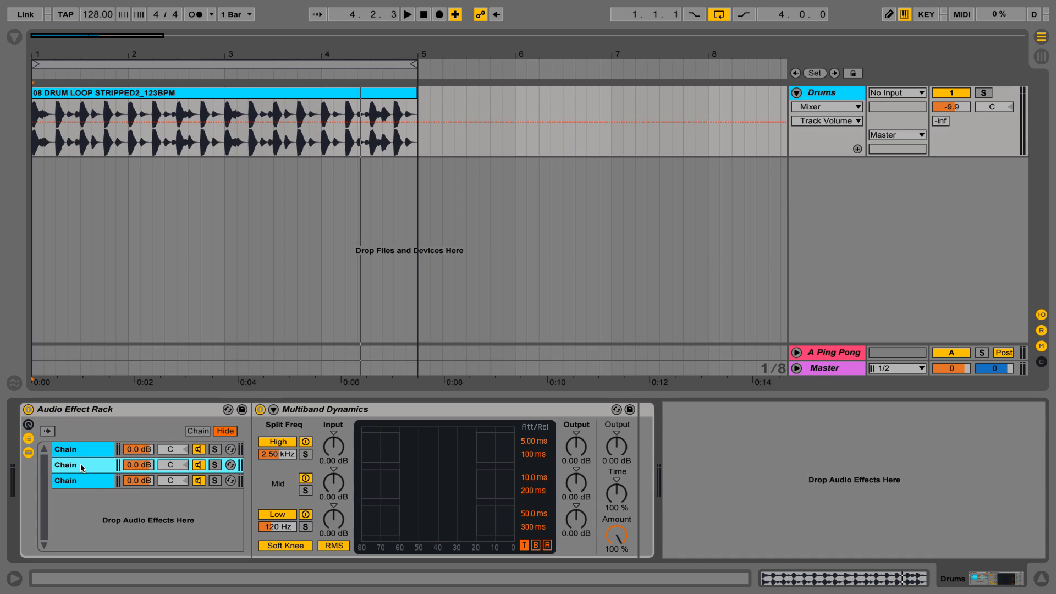
pyautogui.click(90, 451)
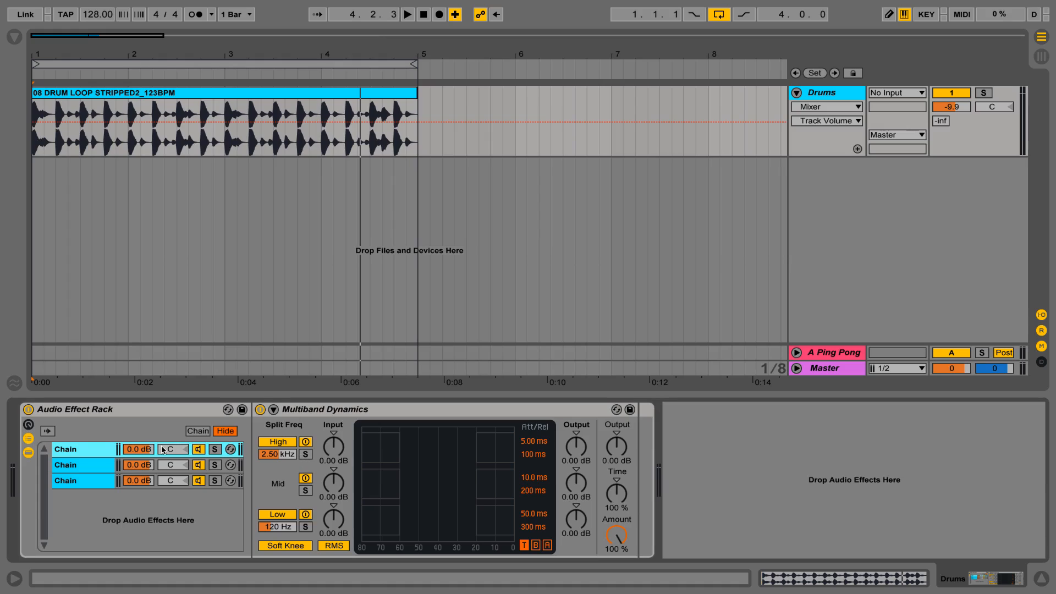
pyautogui.write('Highs')
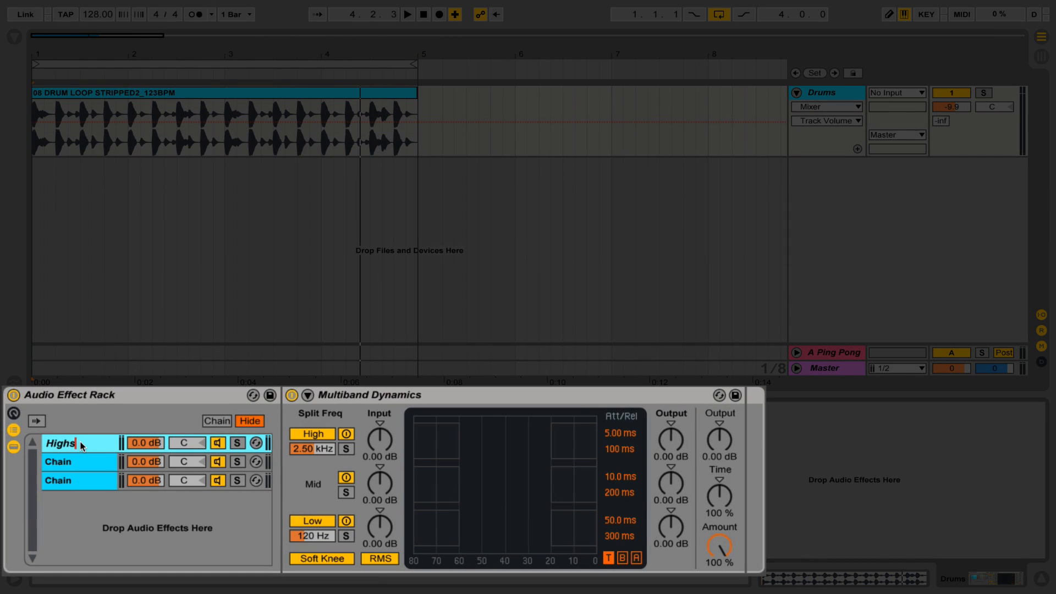
pyautogui.press('Return')
pyautogui.click(351, 450)
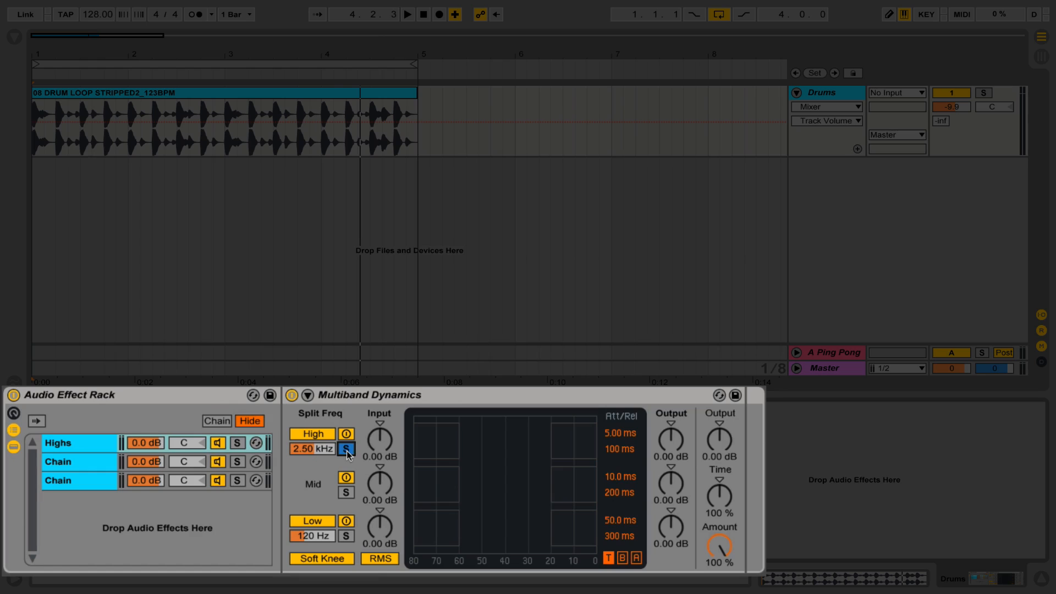
# Rename the second chain as Mids and solo the mid band in its Multiband Dynamics.
pyautogui.click(58, 465)
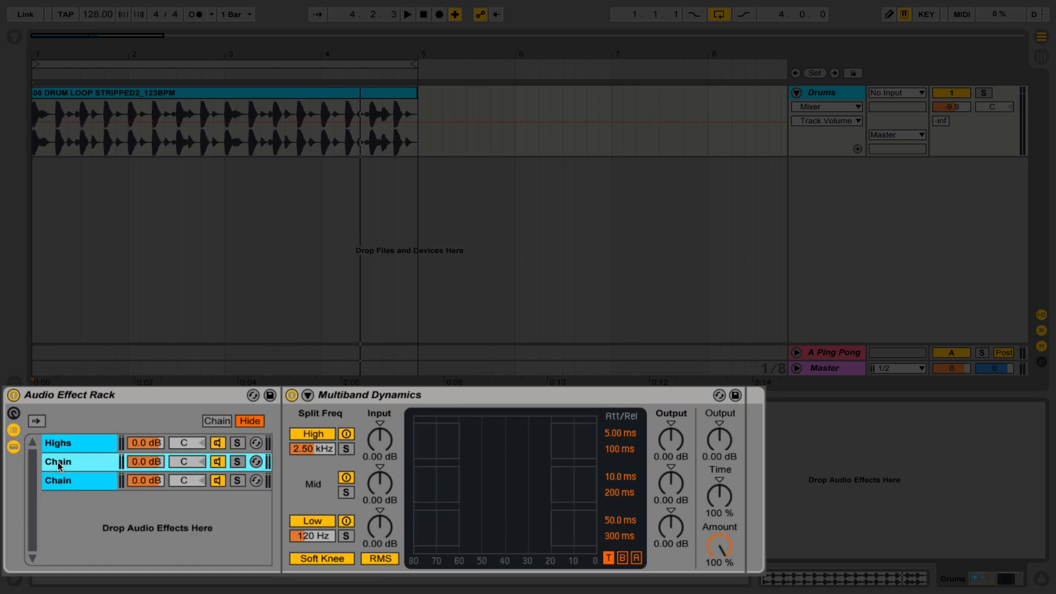
pyautogui.hotkey('ctrl', 'r')
pyautogui.write('Mids')
pyautogui.press('Return')
pyautogui.click(346, 493)
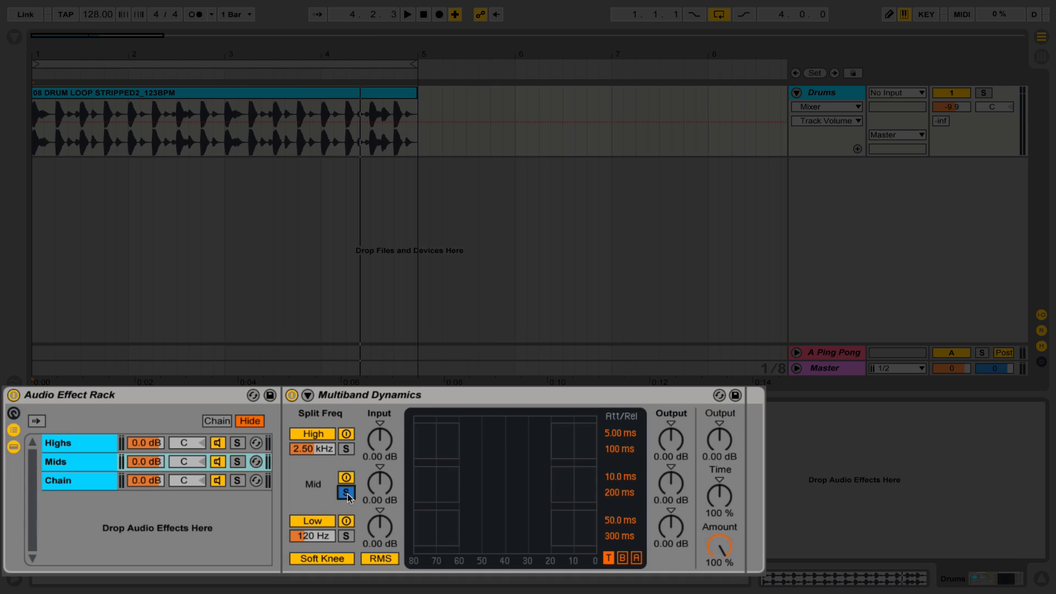
# Rename the third chain as Lows and solo the low band in its Multiband Dynamics.
pyautogui.click(75, 483)
pyautogui.hotkey('ctrl', 'r')
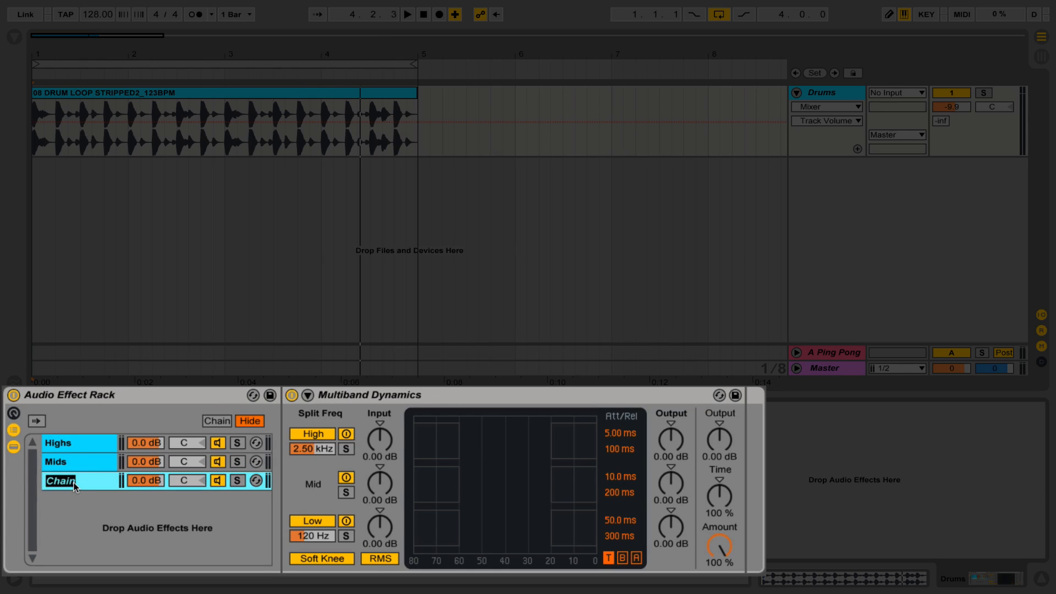
pyautogui.write('Lows')
pyautogui.press('Return')
pyautogui.click(346, 536)
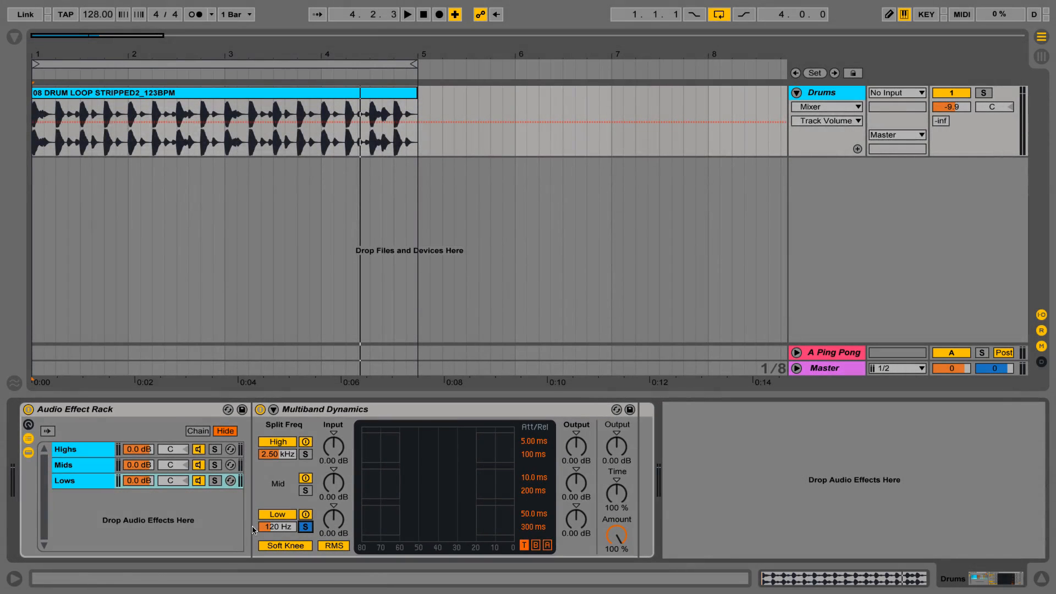
# Play the drum loop and check the isolated band in the Lows, Mids and Highs chains.
pyautogui.press('space')
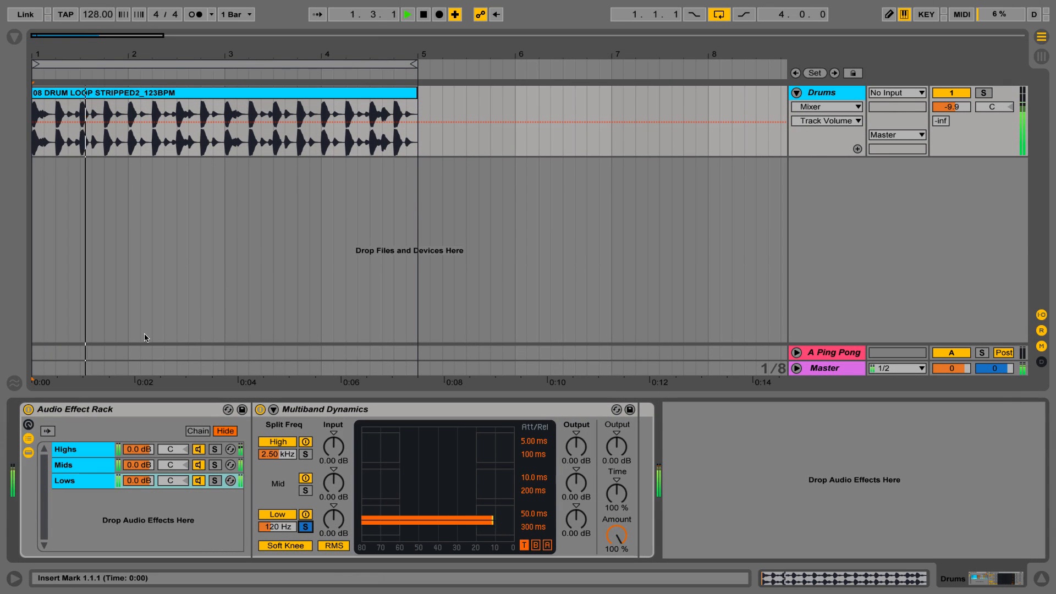
pyautogui.click(87, 467)
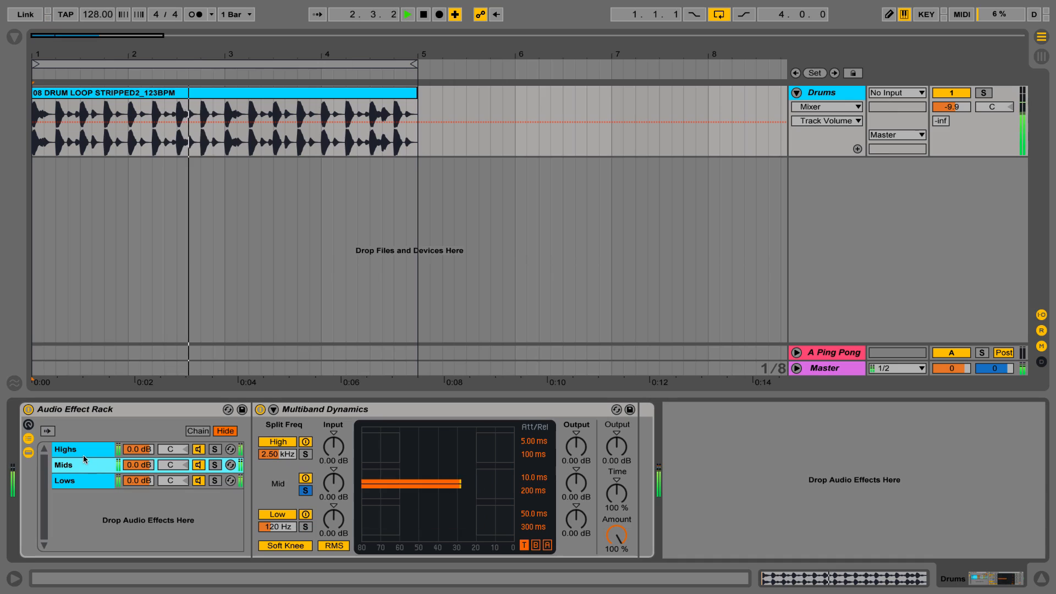
pyautogui.click(84, 453)
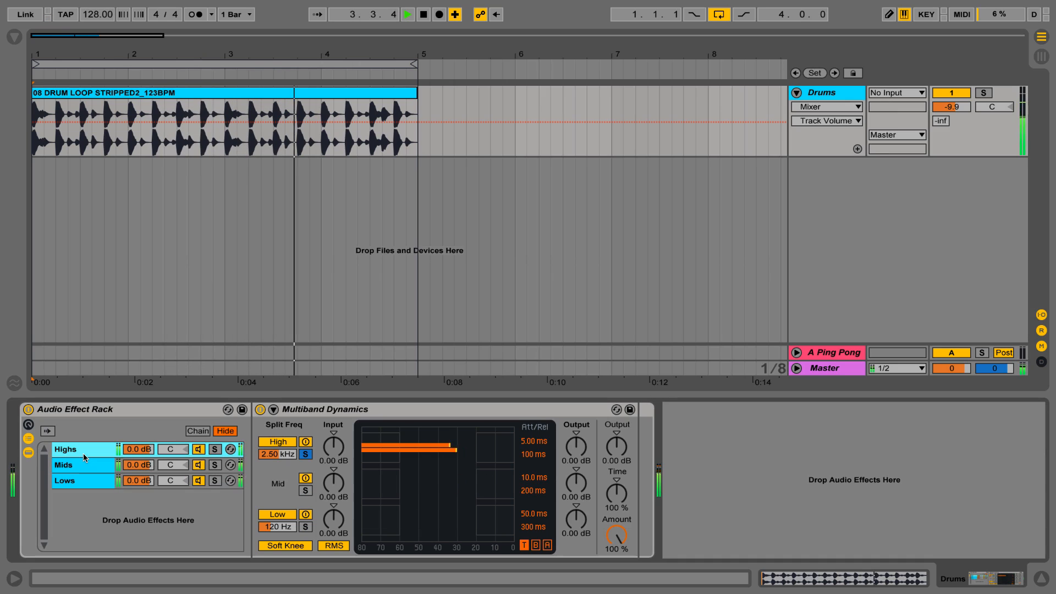
pyautogui.click(80, 463)
pyautogui.click(80, 478)
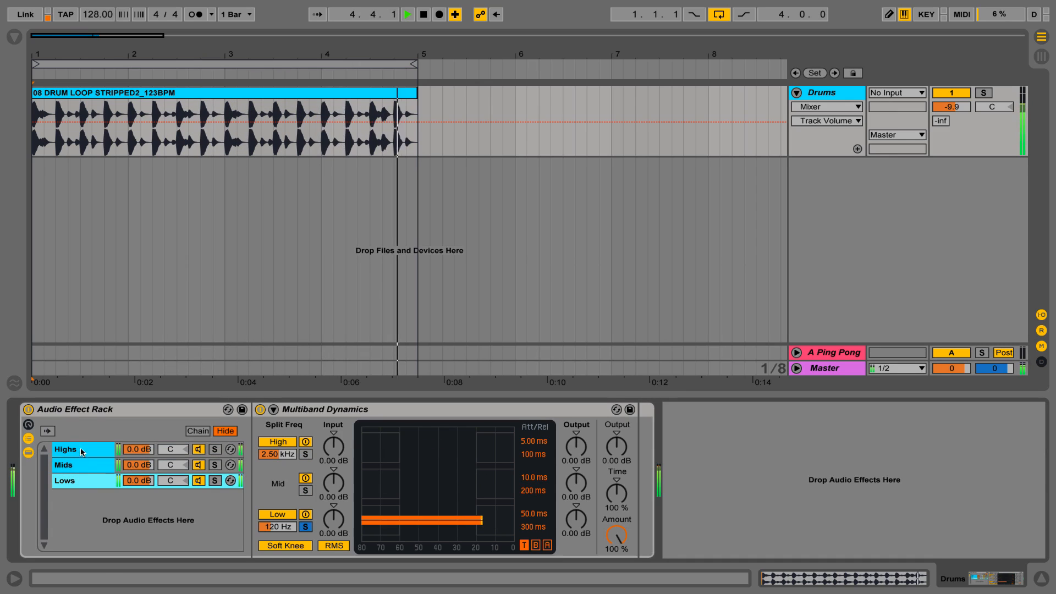
# Compare the loop with the Audio Effect Rack bypassed and active, select the Highs chain, and stop playback.
pyautogui.click(28, 410)
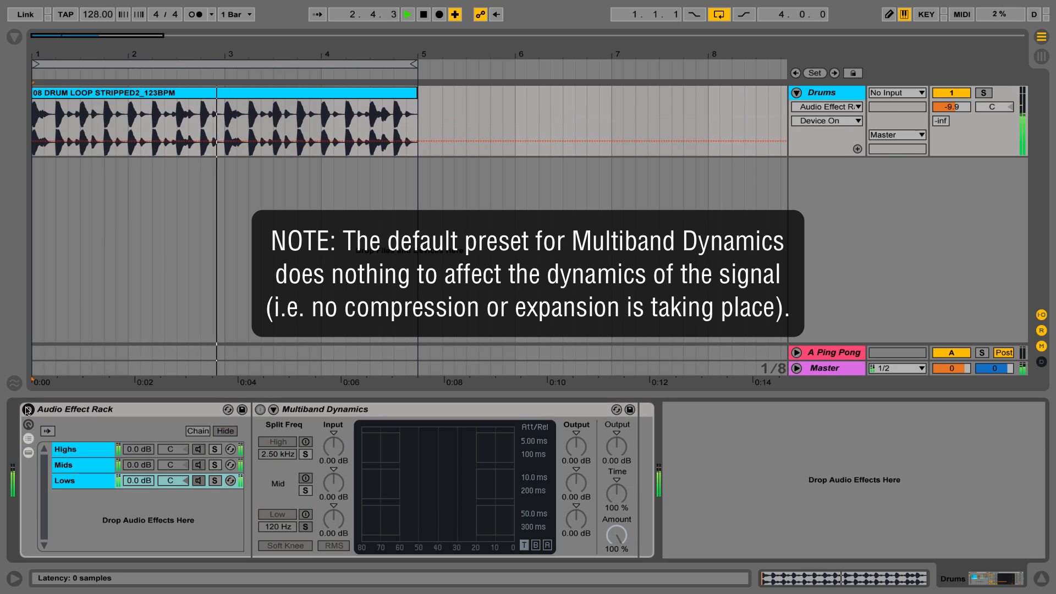
pyautogui.click(27, 410)
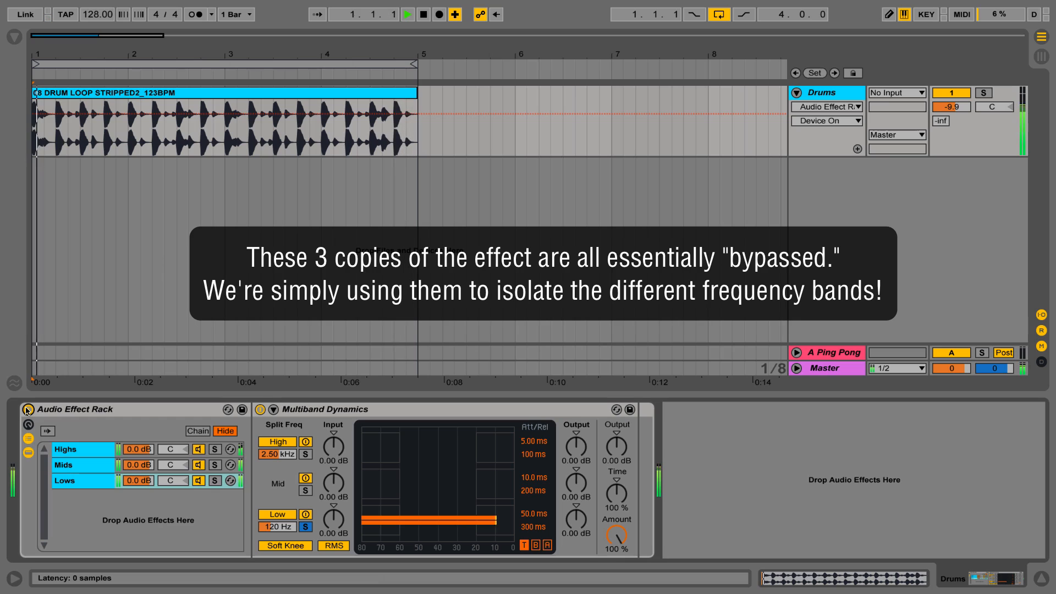
pyautogui.click(87, 450)
pyautogui.press('space')
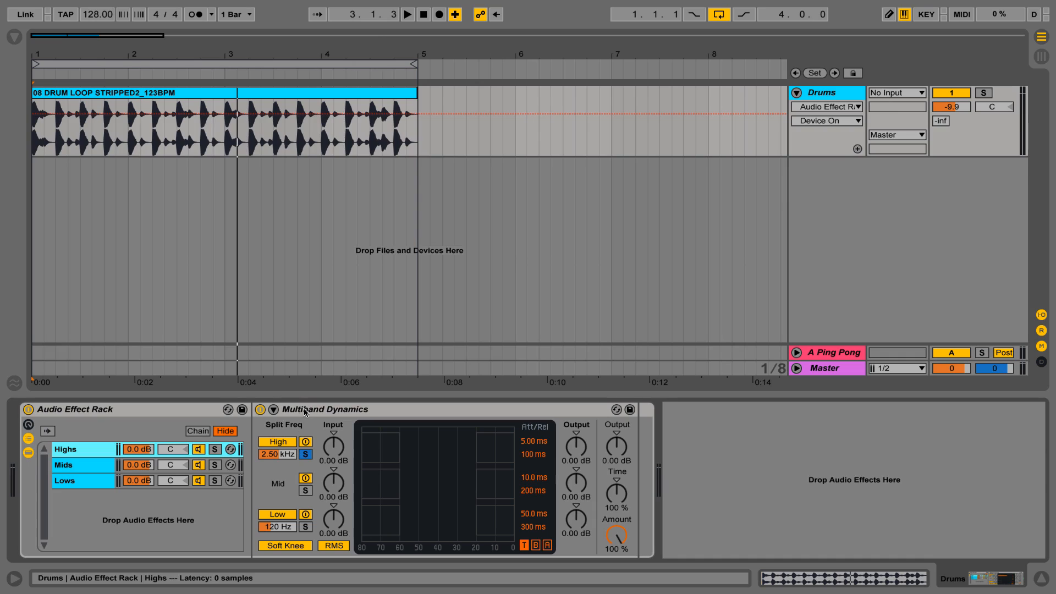
# Collapse the Multiband Dynamics device in each of the Highs, Mids and Lows chains.
pyautogui.click(91, 466)
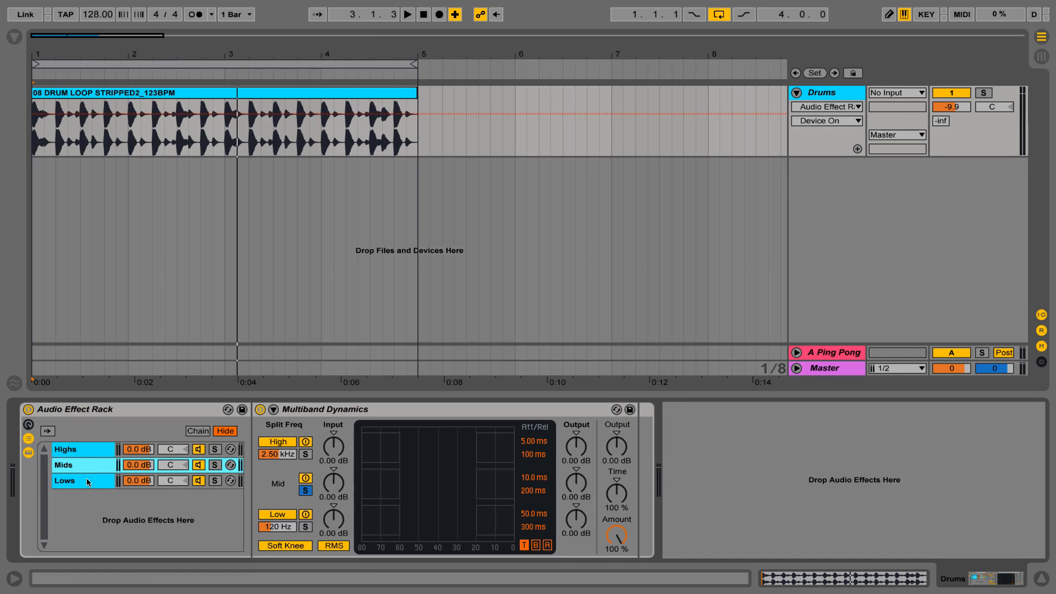
pyautogui.click(87, 480)
pyautogui.click(85, 452)
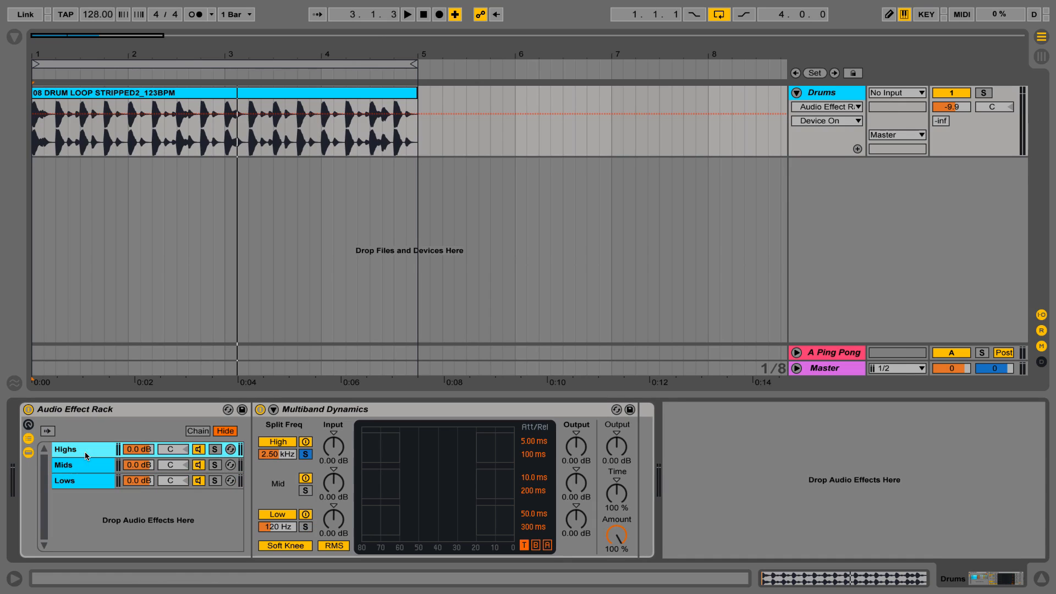
pyautogui.doubleClick(304, 410)
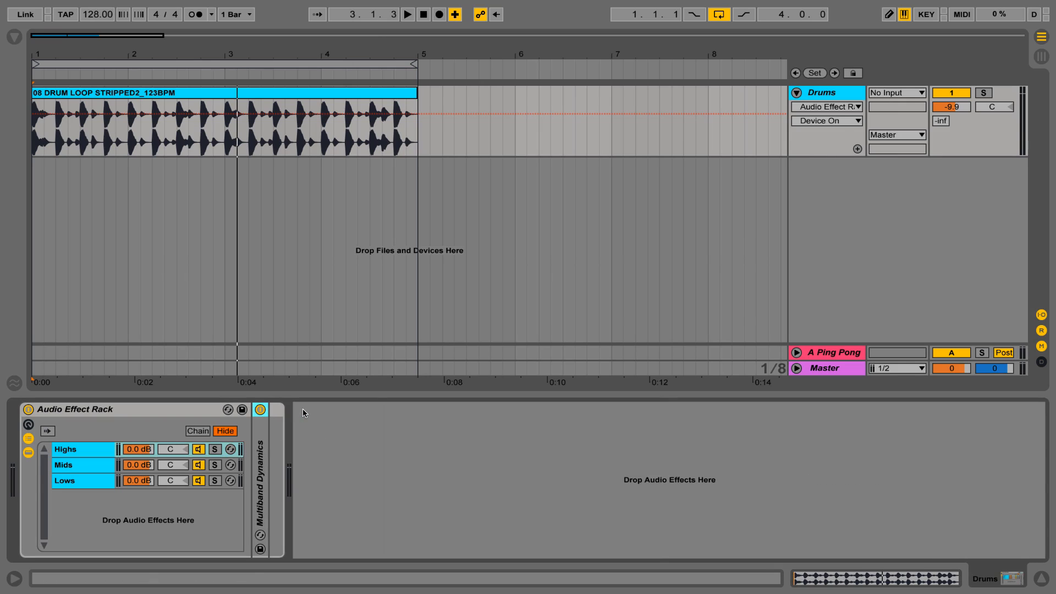
pyautogui.click(86, 469)
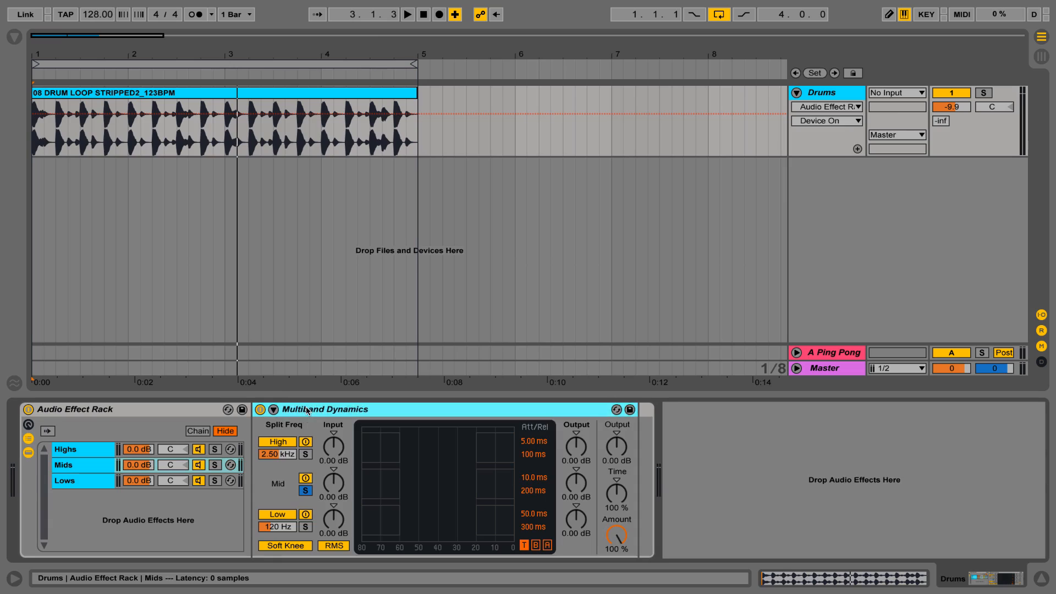
pyautogui.doubleClick(307, 411)
pyautogui.click(92, 484)
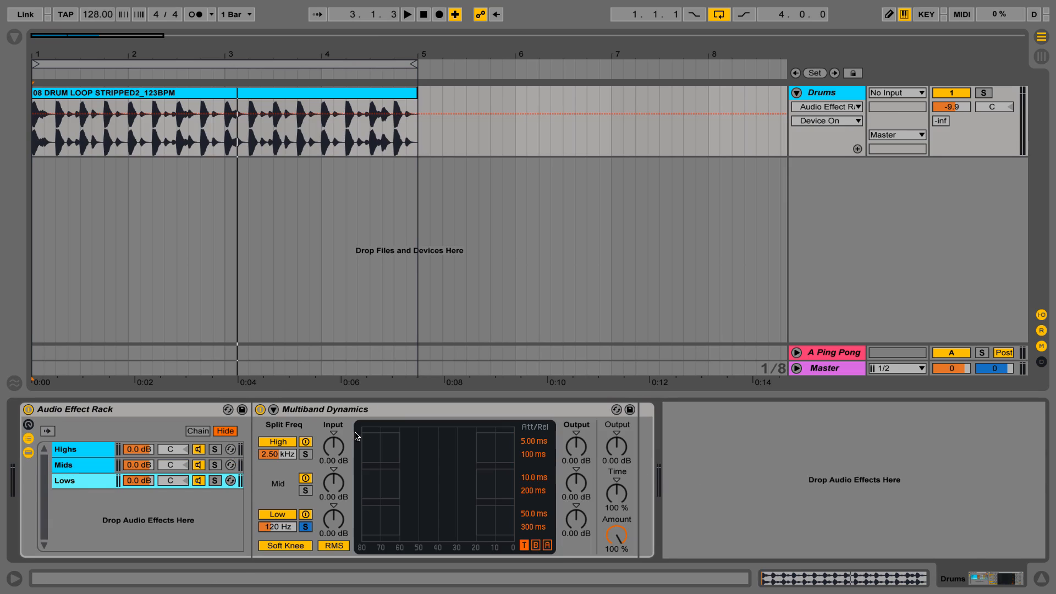
pyautogui.doubleClick(331, 411)
pyautogui.click(85, 466)
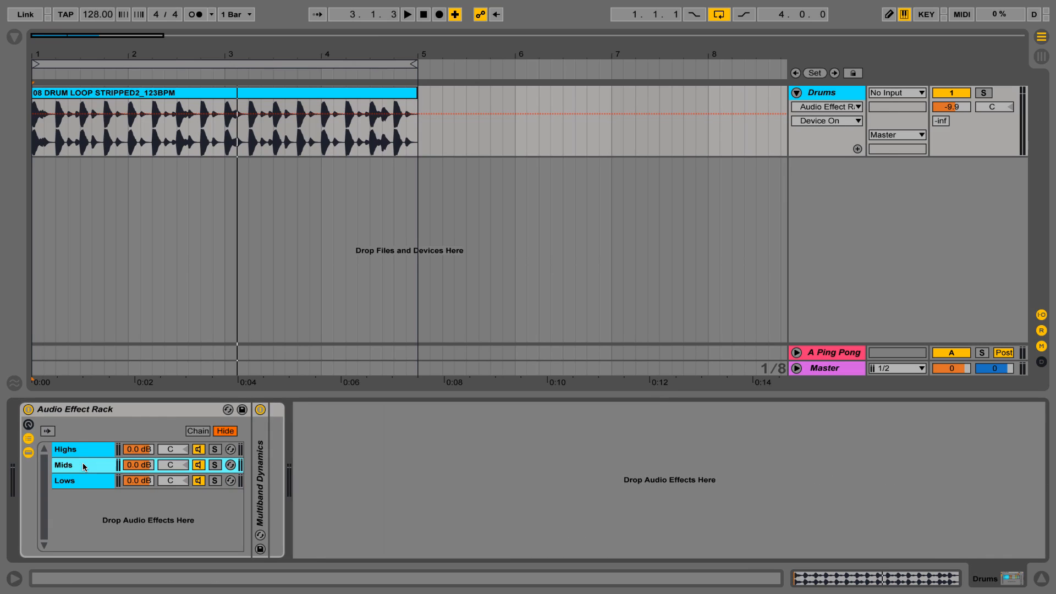
pyautogui.click(89, 449)
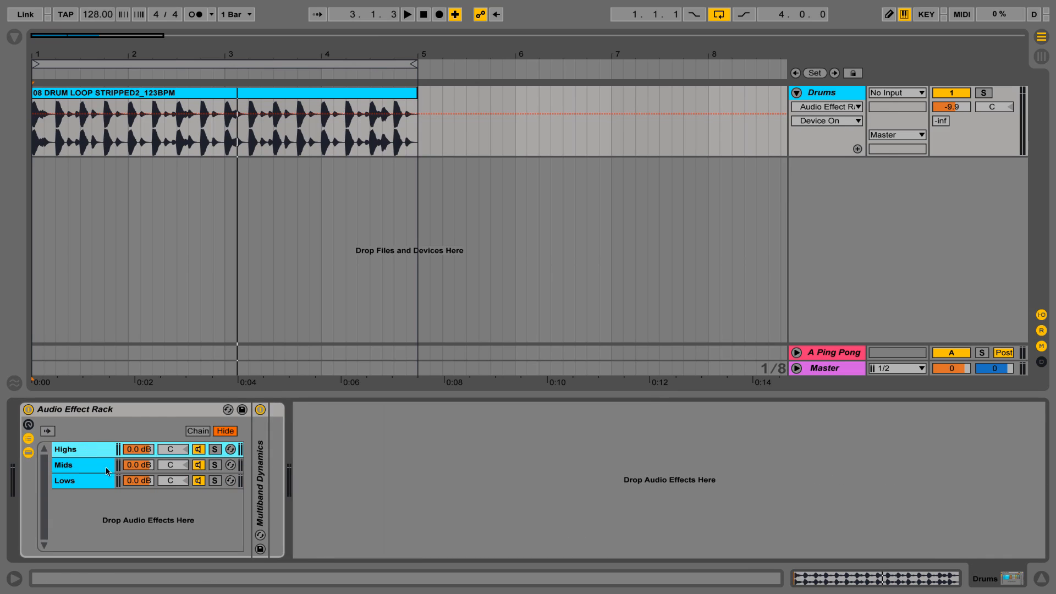
# Show the browser, add a Saturator to the Lows chain, and expand that chain's Multiband Dynamics.
pyautogui.click(14, 38)
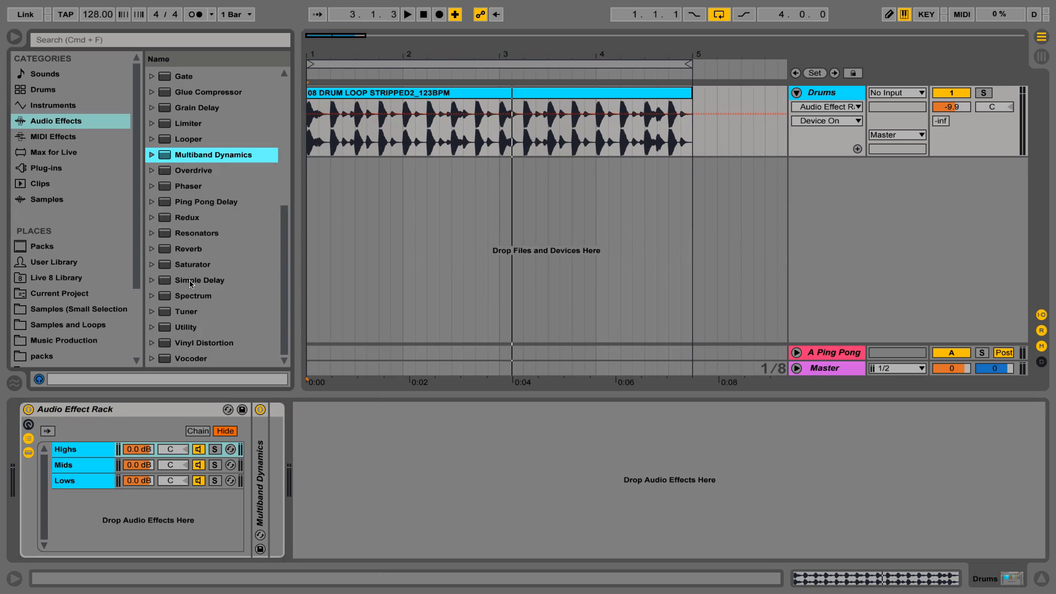
pyautogui.moveTo(184, 266); pyautogui.dragTo(83, 484)
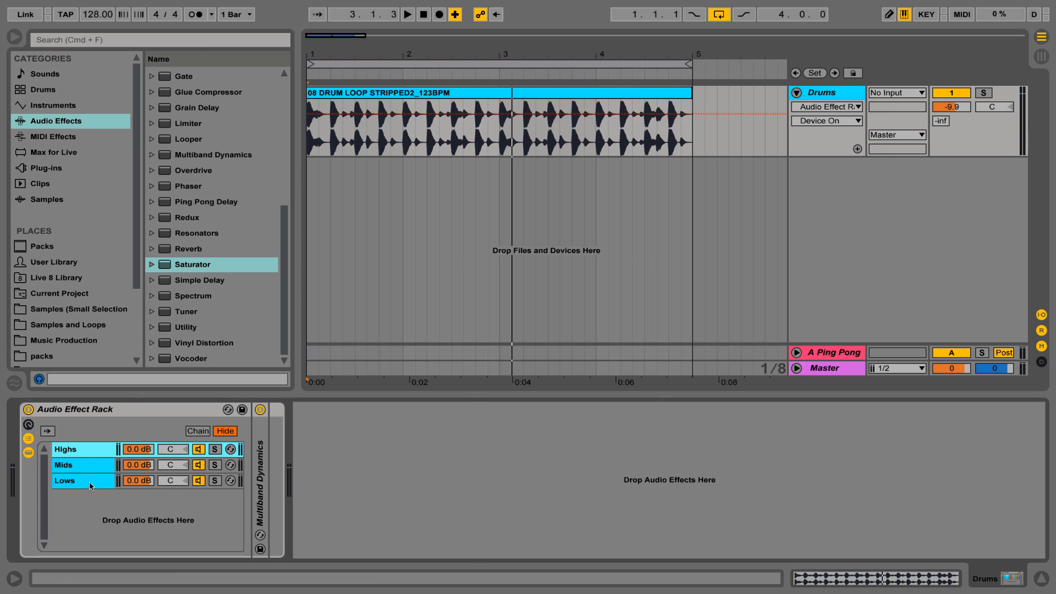
pyautogui.click(89, 482)
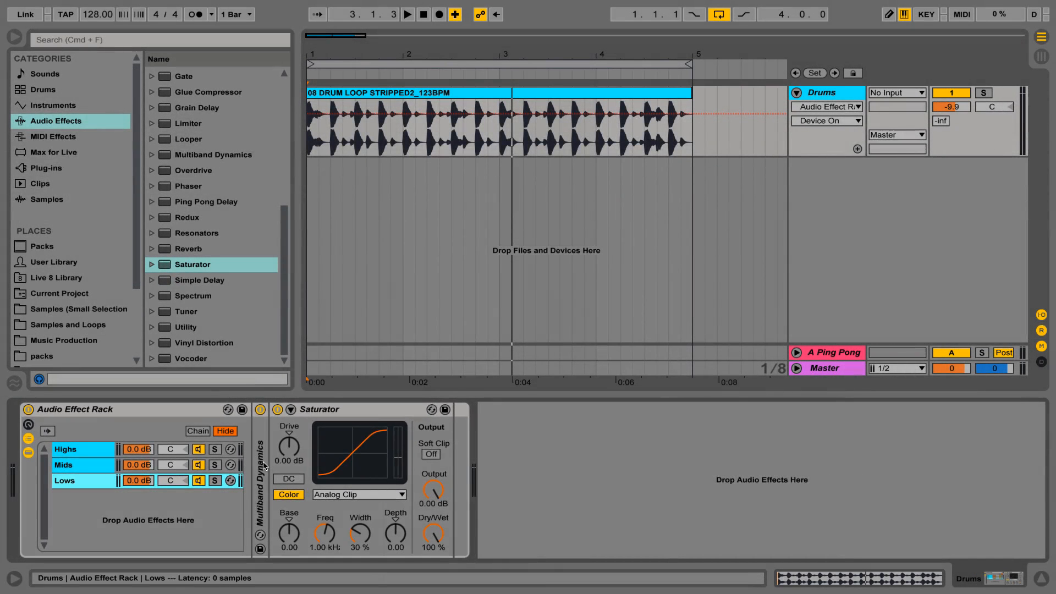
pyautogui.doubleClick(264, 466)
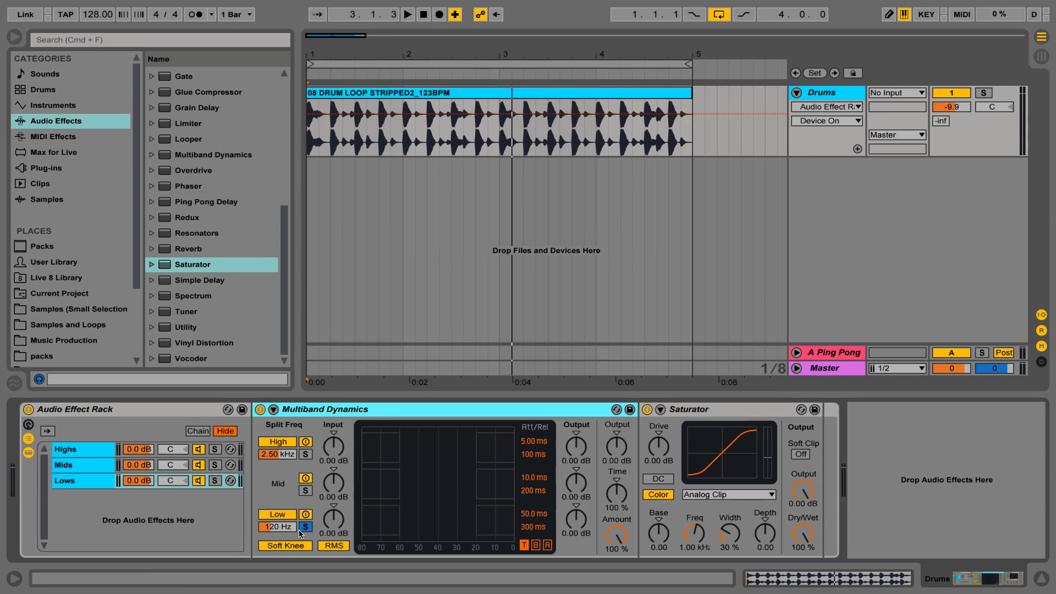
# Move the Saturator out of the Lows chain to after the rack, check the other chains, and bypass the rack.
pyautogui.click(728, 417)
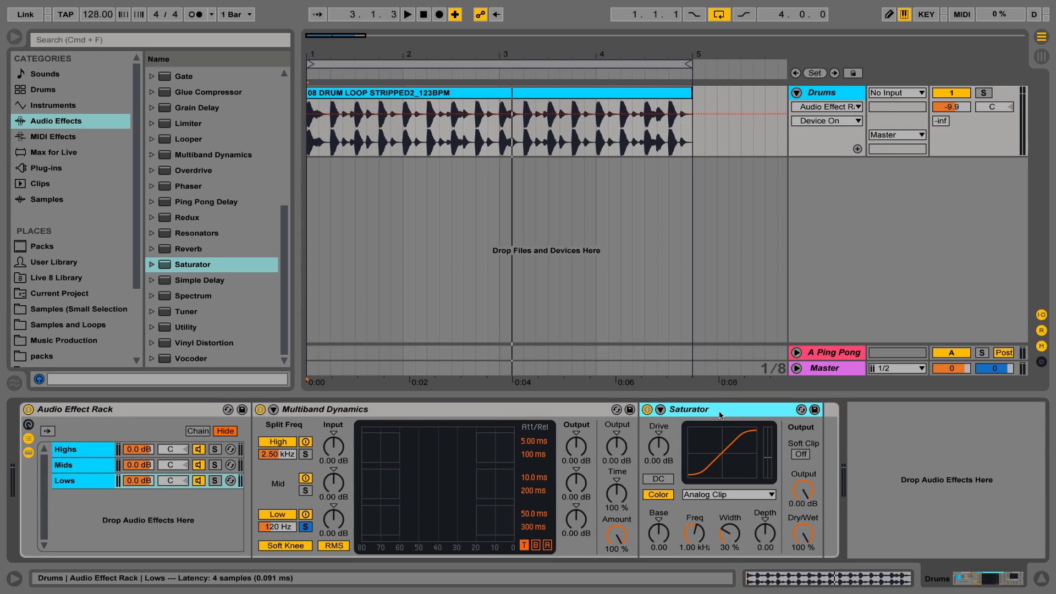
pyautogui.moveTo(714, 414); pyautogui.dragTo(871, 436)
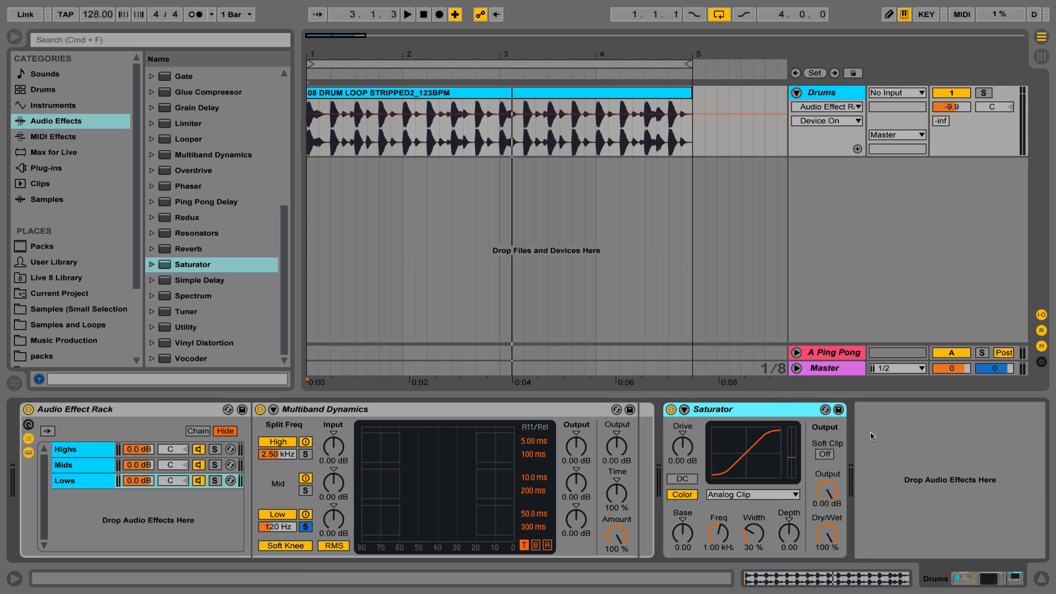
pyautogui.click(305, 531)
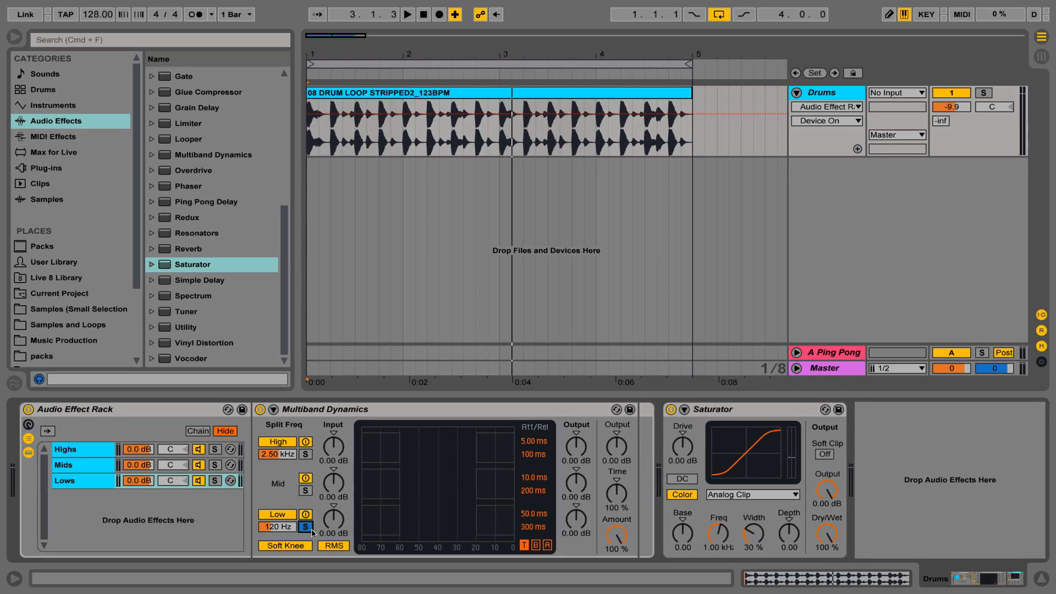
pyautogui.click(85, 466)
pyautogui.click(77, 450)
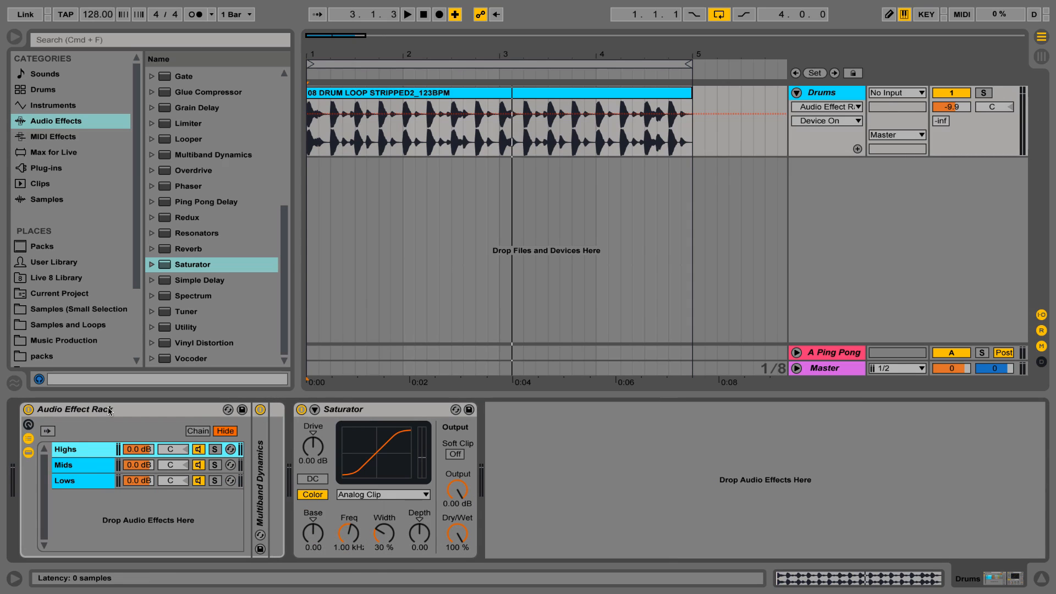
pyautogui.click(26, 410)
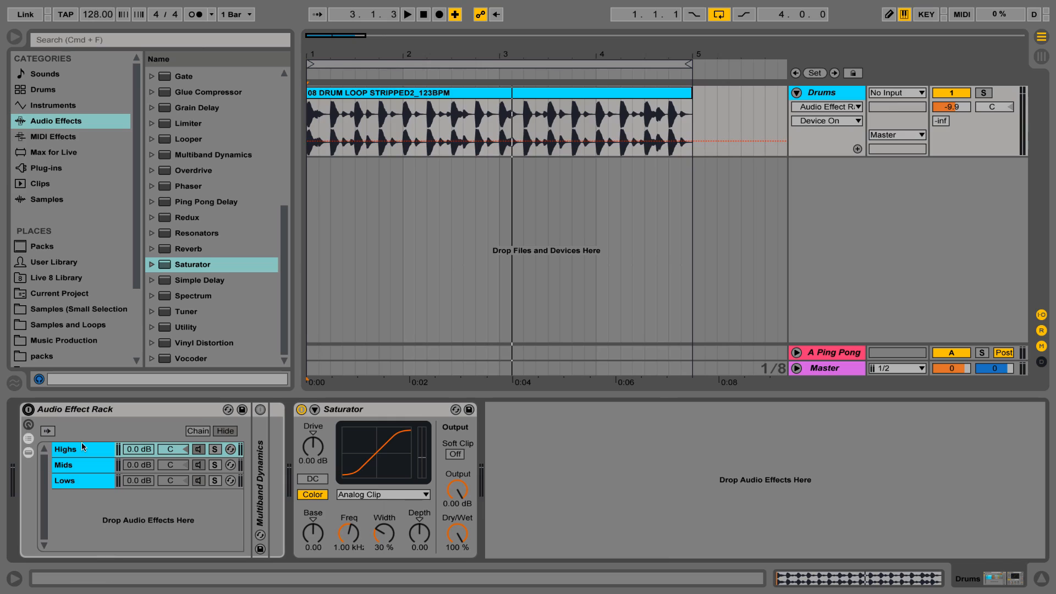
# Move the Saturator back into the Lows chain and reactivate the Audio Effect Rack.
pyautogui.click(337, 410)
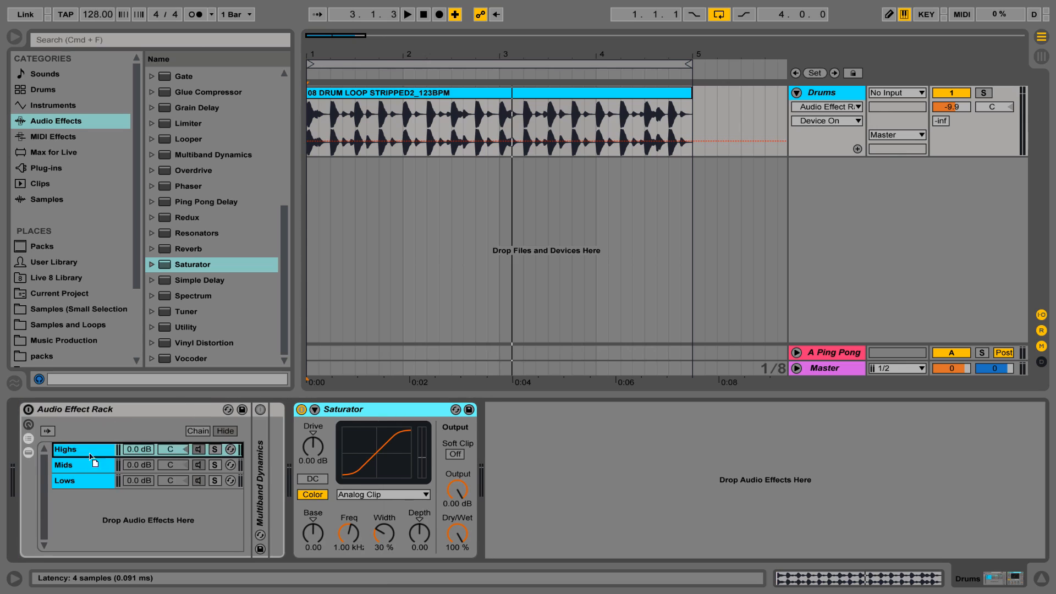
pyautogui.press('Delete')
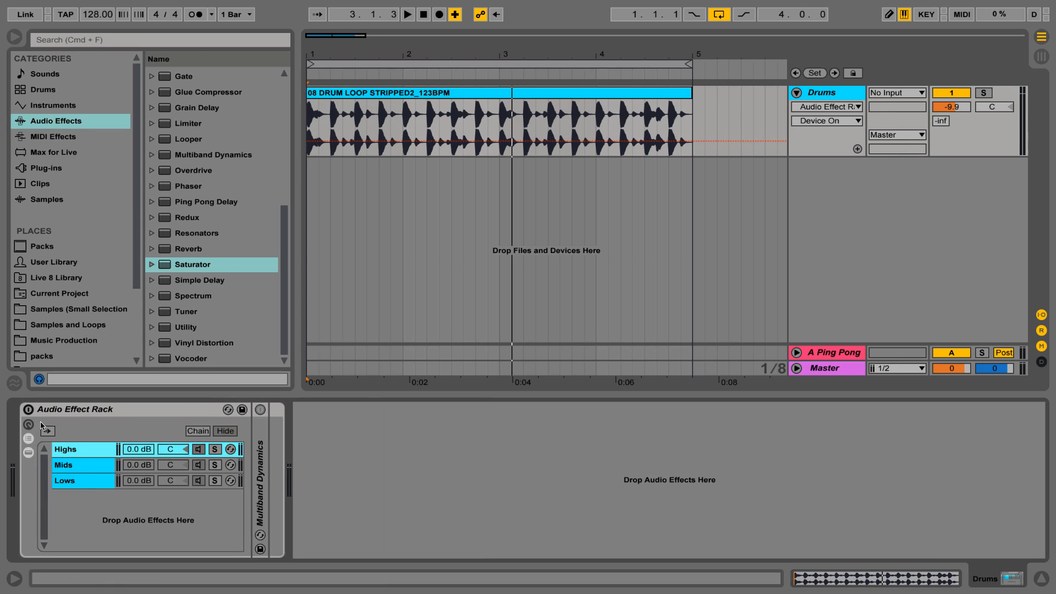
pyautogui.click(28, 409)
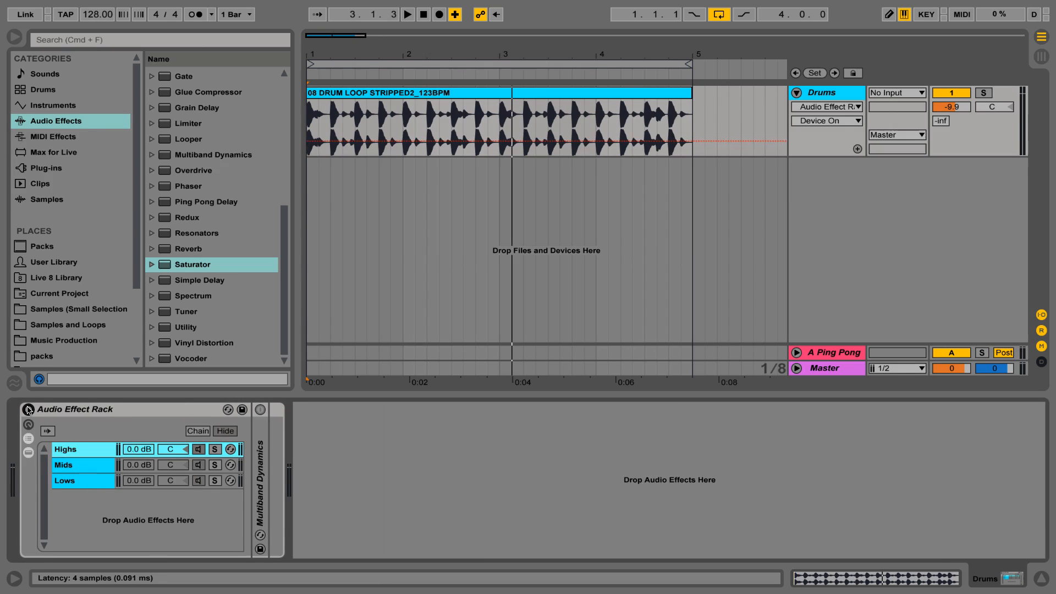
# Review the Lows chain's signal flow from the soloed low band in Multiband Dynamics into the Saturator.
pyautogui.click(86, 484)
pyautogui.click(329, 410)
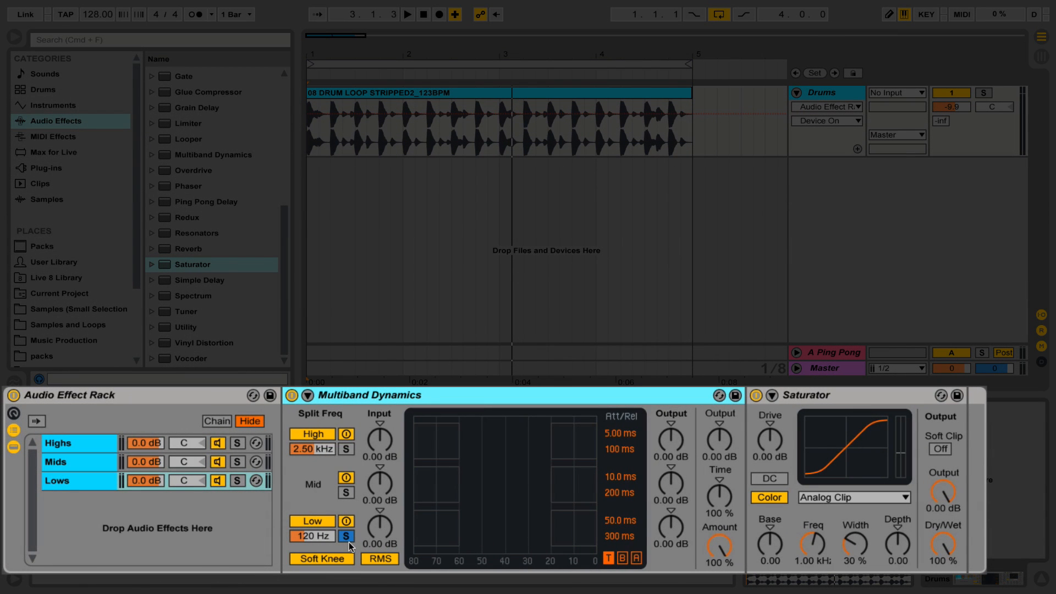
pyautogui.click(306, 540)
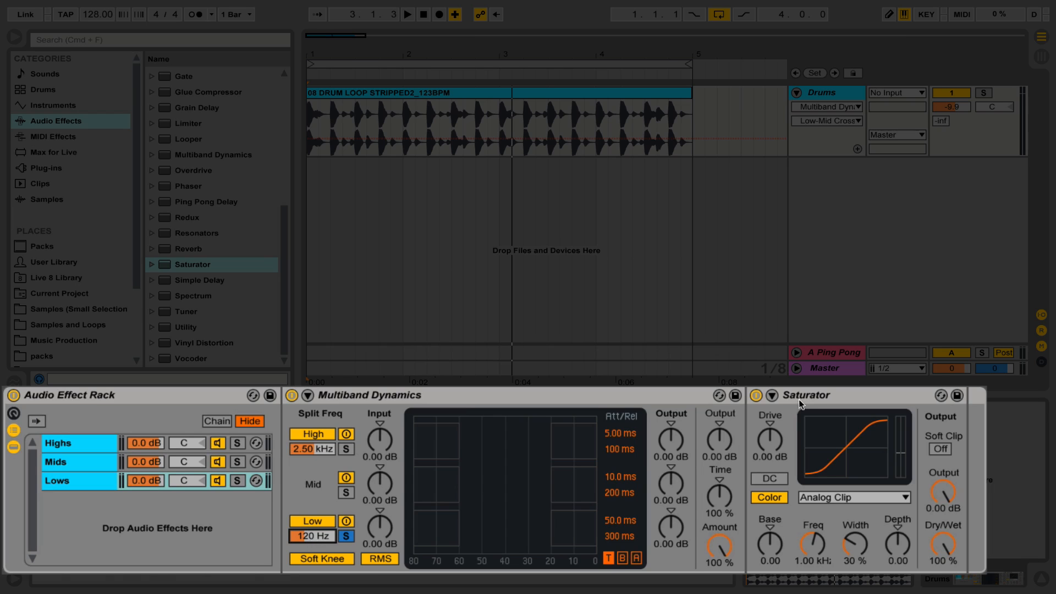
pyautogui.click(818, 399)
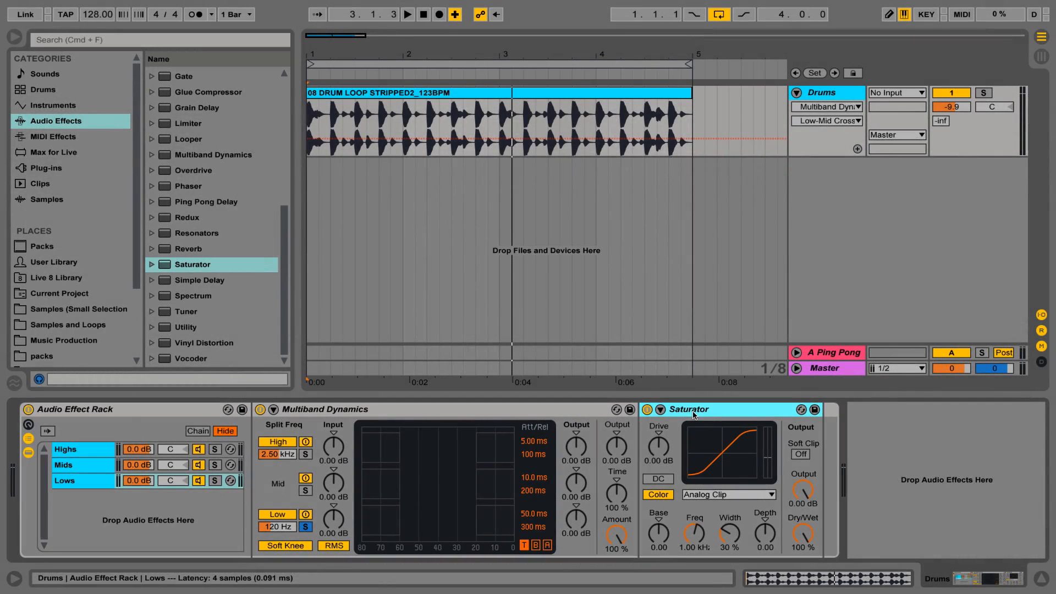
# Play the loop, collapse the Lows chain's Multiband Dynamics, and raise its Saturator Drive to about 6.86 dB.
pyautogui.press('space')
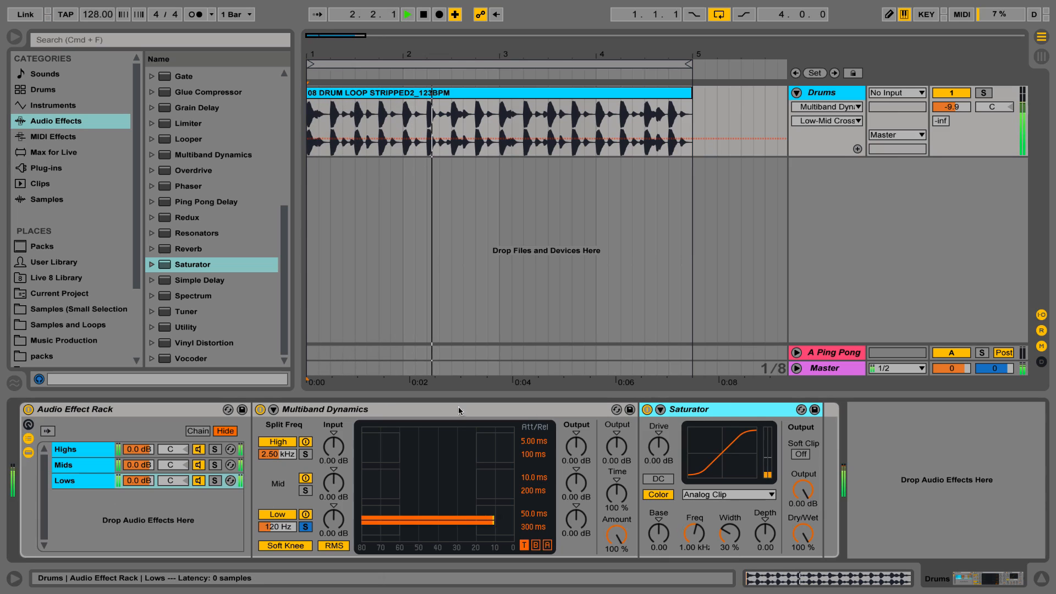
pyautogui.doubleClick(307, 410)
pyautogui.click(290, 470)
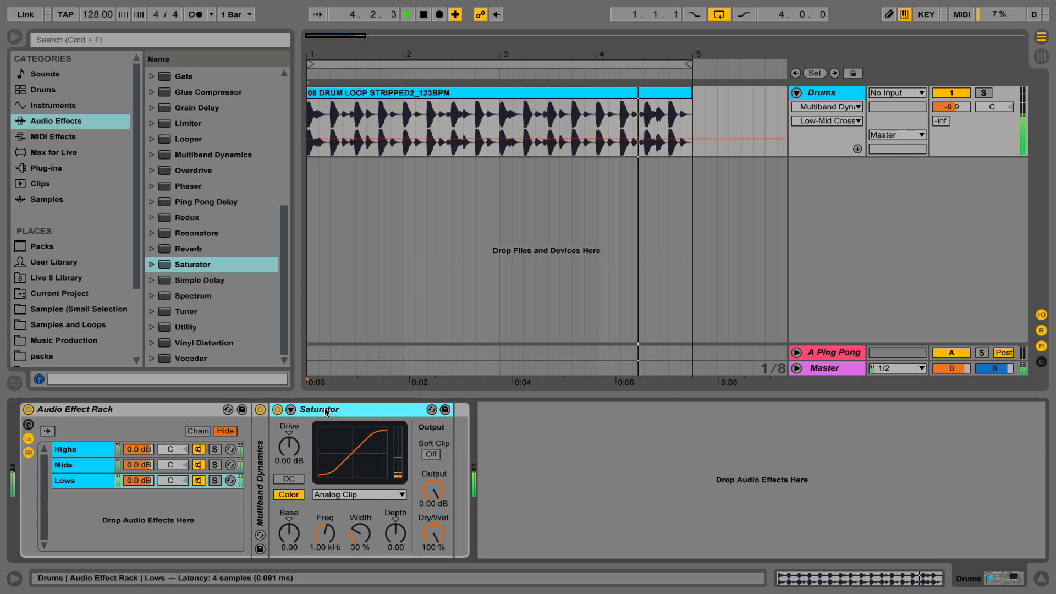
pyautogui.moveTo(289, 447); pyautogui.dragTo(290, 438)
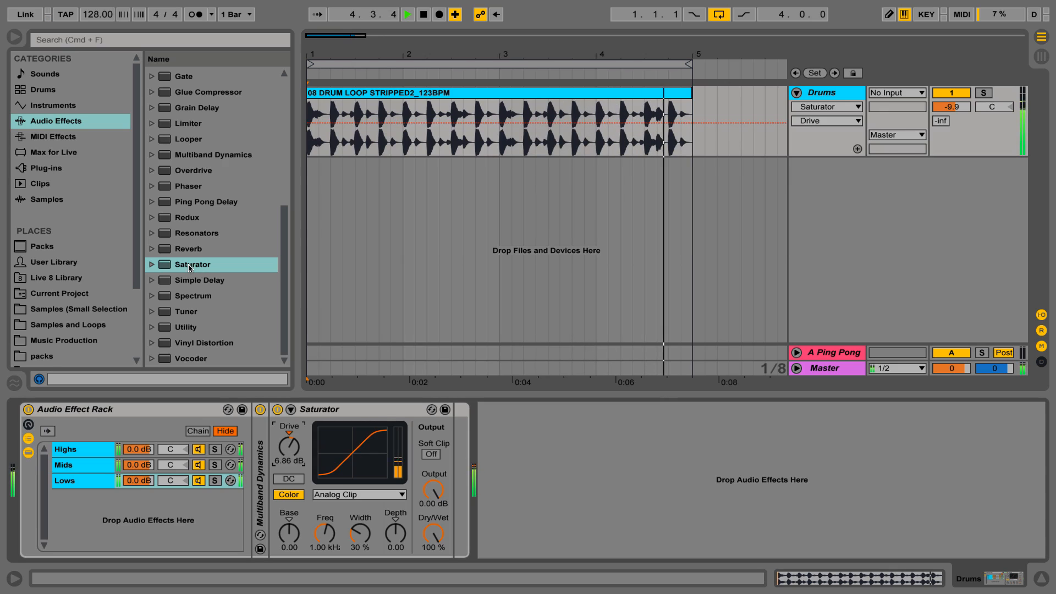
# Add a Saturator to the Highs chain of the Audio Effect Rack and display that chain's devices.
pyautogui.moveTo(198, 265)
pyautogui.mouseDown()
pyautogui.moveTo(212, 289)
pyautogui.moveTo(88, 431)
pyautogui.moveTo(89, 450)
pyautogui.mouseUp()
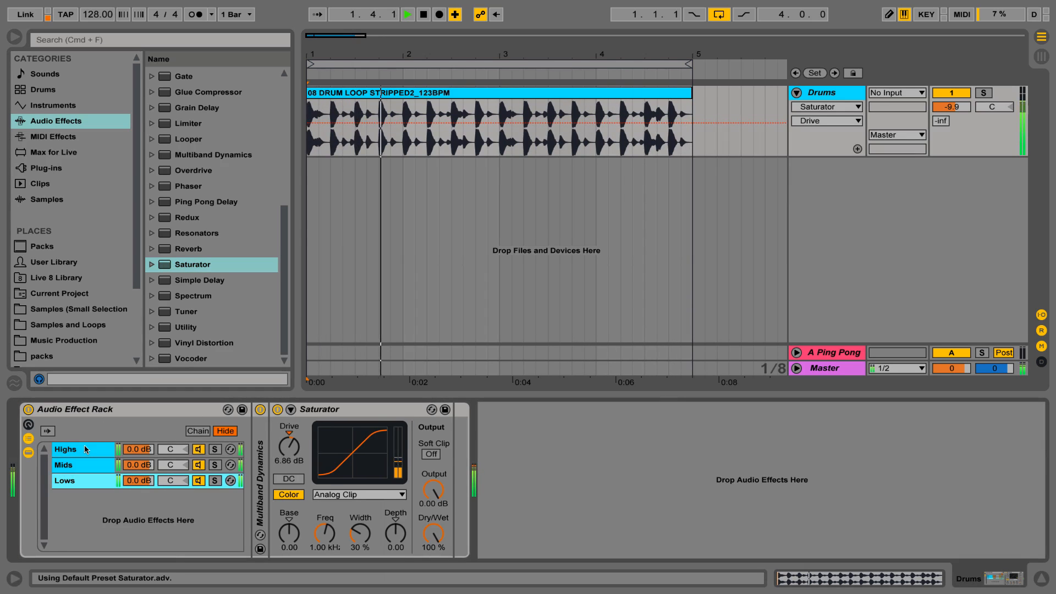
pyautogui.doubleClick(96, 451)
pyautogui.doubleClick(74, 452)
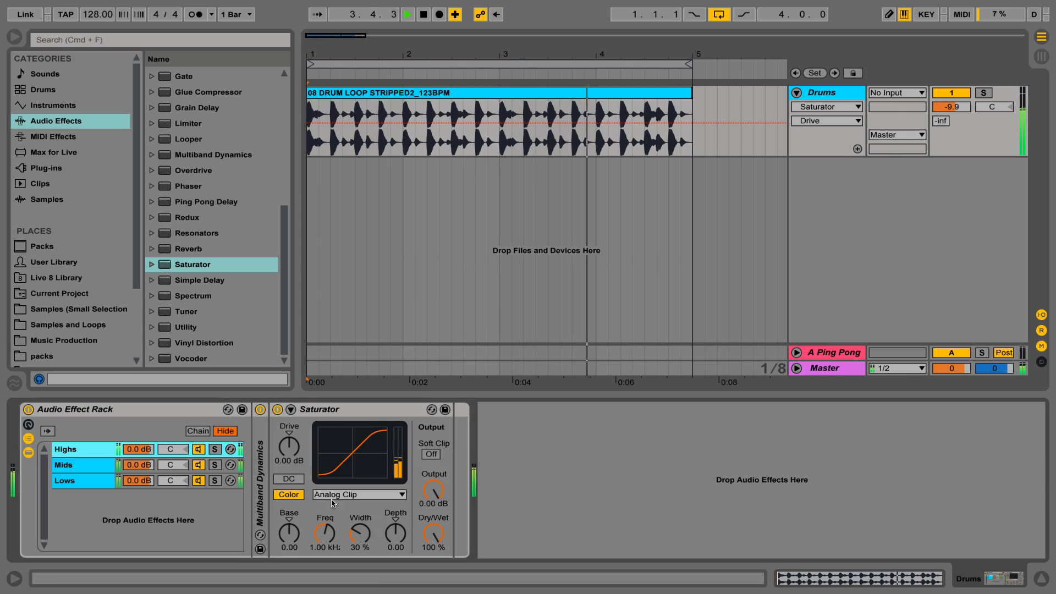
# Set the Highs chain's Saturator to the Medium Curve type and raise its Drive to about 2.86 dB.
pyautogui.click(347, 495)
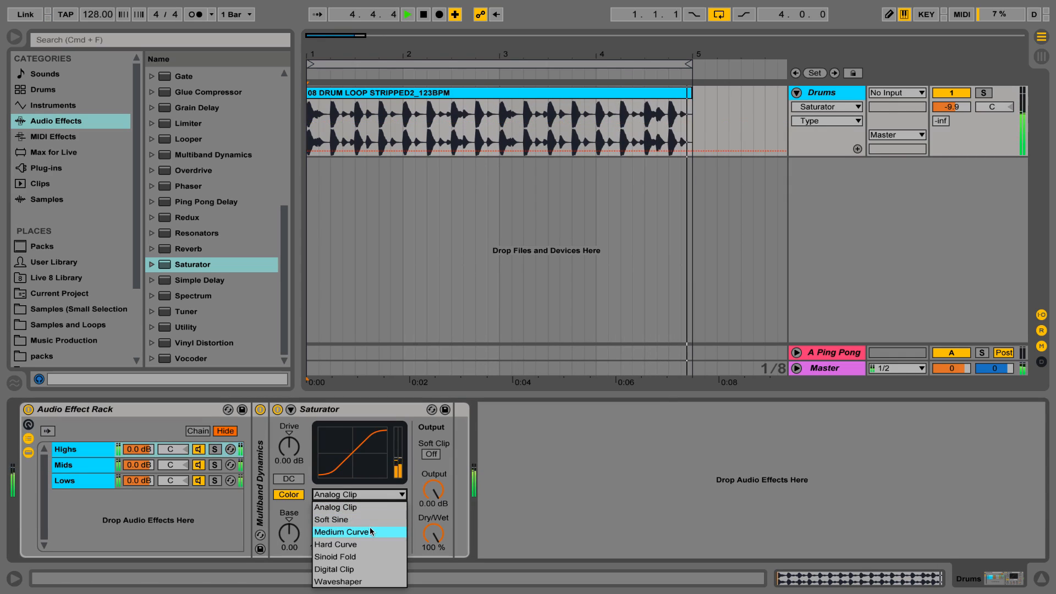
pyautogui.click(341, 532)
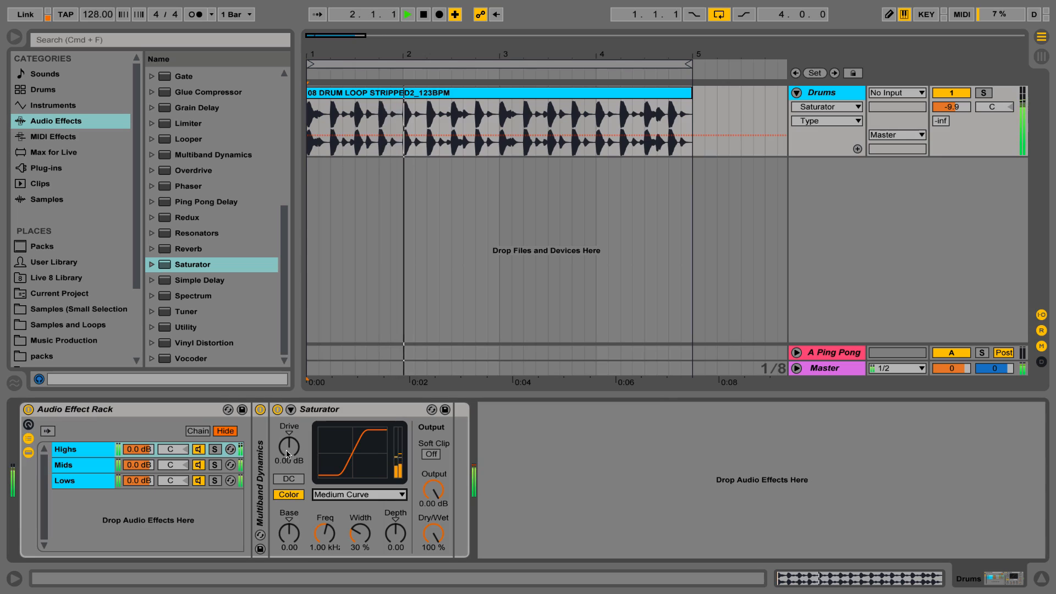
pyautogui.moveTo(289, 447); pyautogui.dragTo(289, 417)
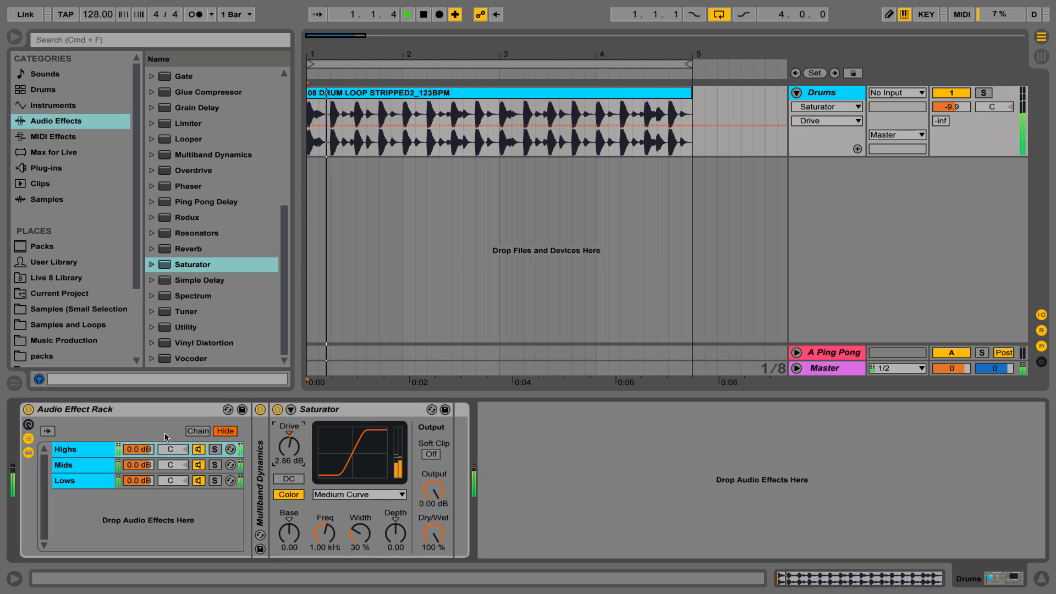
# Lower the Highs chain volume to -5.0 dB, listen to the loop, and stop playback.
pyautogui.moveTo(132, 452); pyautogui.dragTo(132, 465)
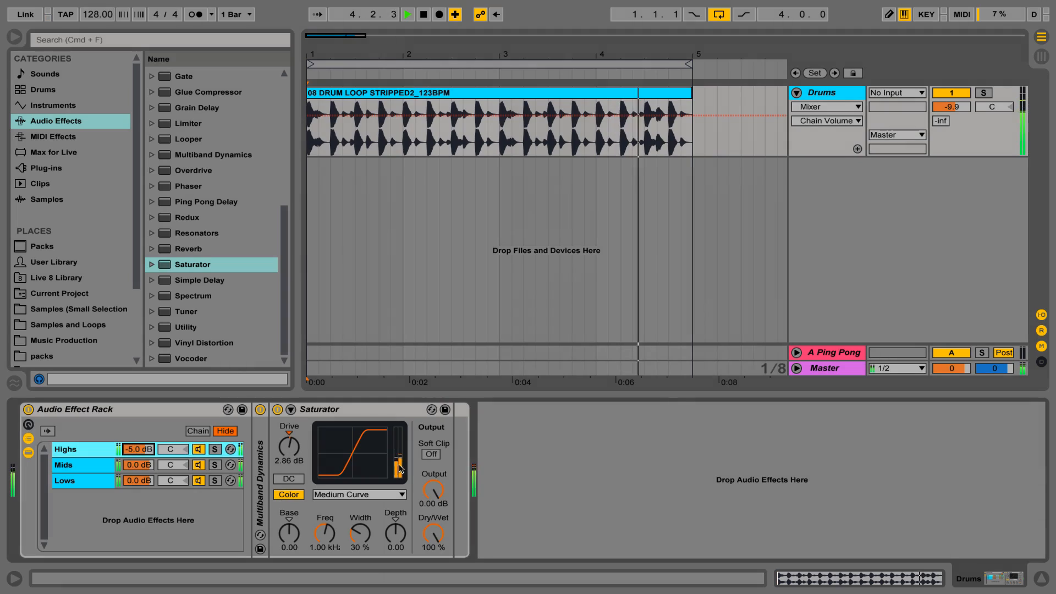
pyautogui.click(431, 493)
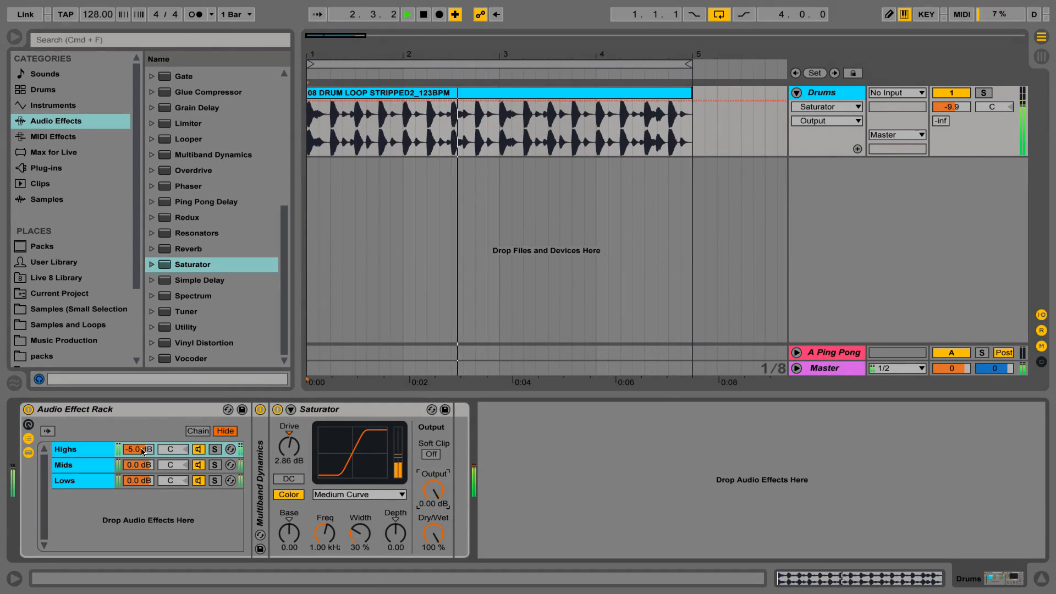
pyautogui.click(138, 449)
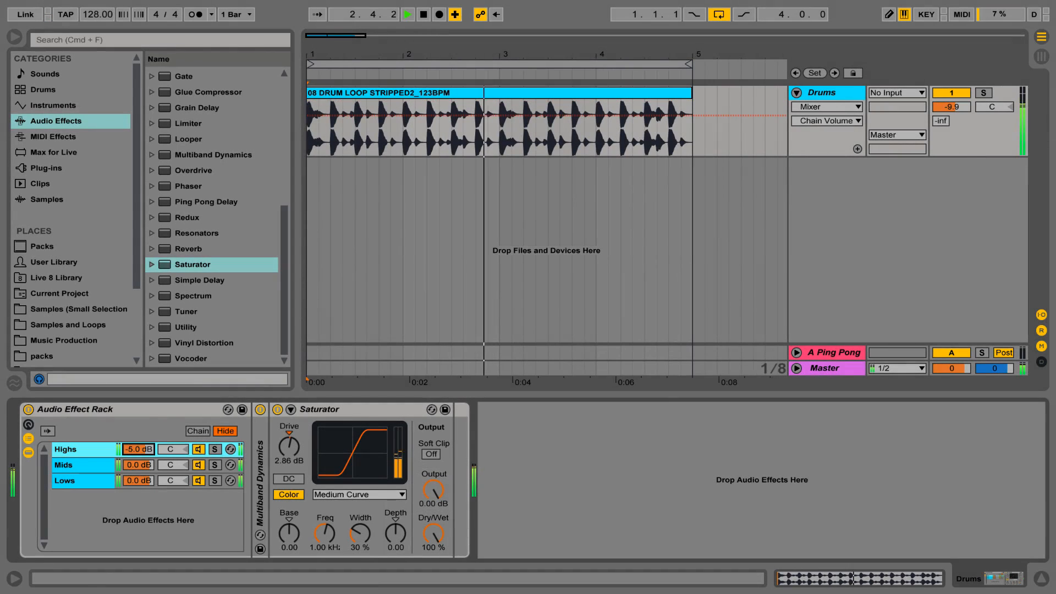
pyautogui.click(143, 409)
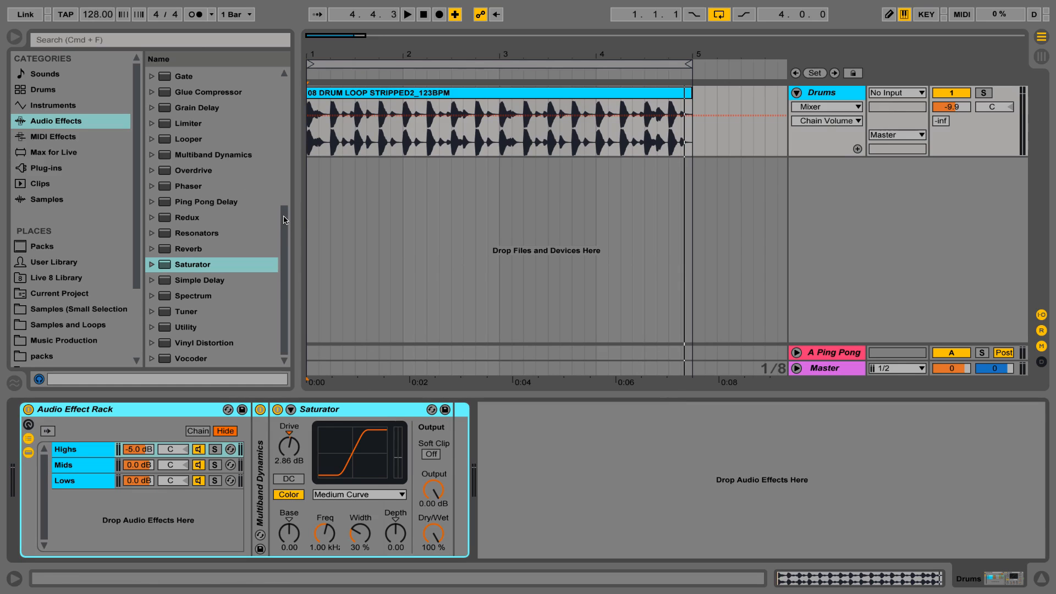
# Compare the devices and Saturator settings in the Mids, Lows and Highs chains.
pyautogui.click(85, 465)
pyautogui.click(83, 476)
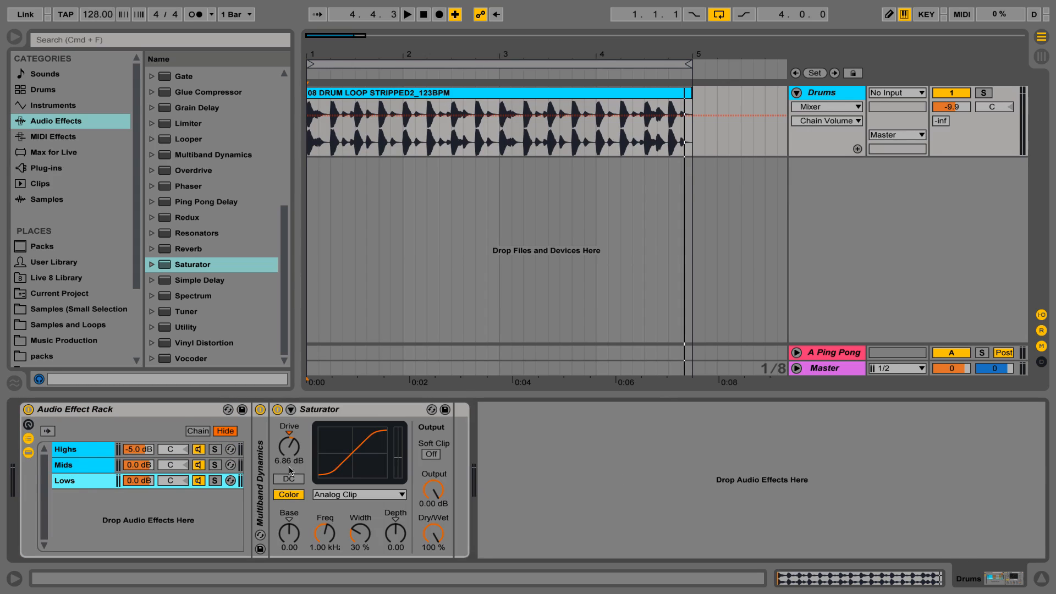
pyautogui.click(94, 469)
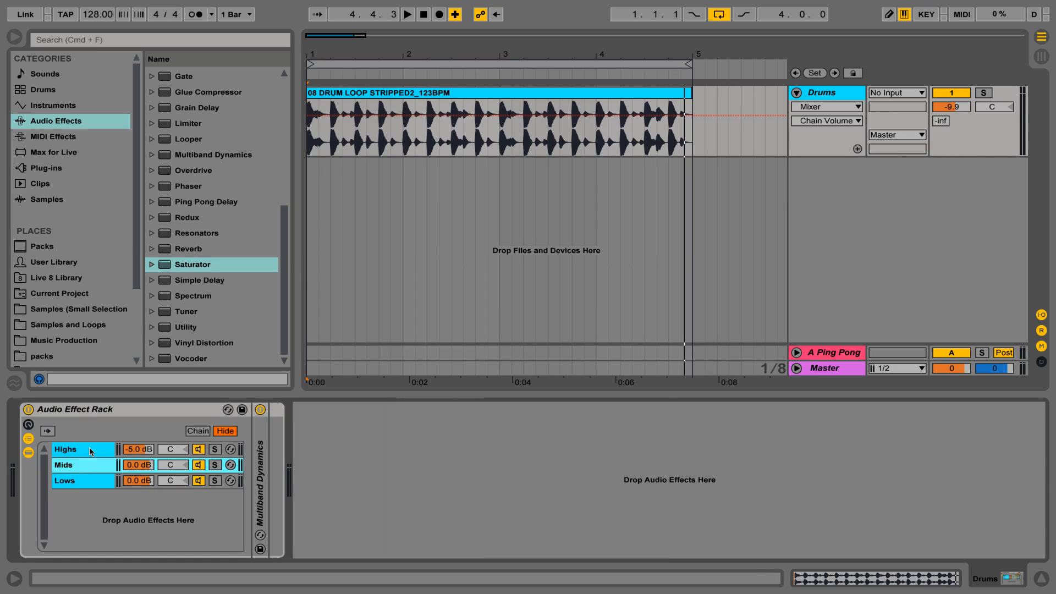
pyautogui.click(91, 450)
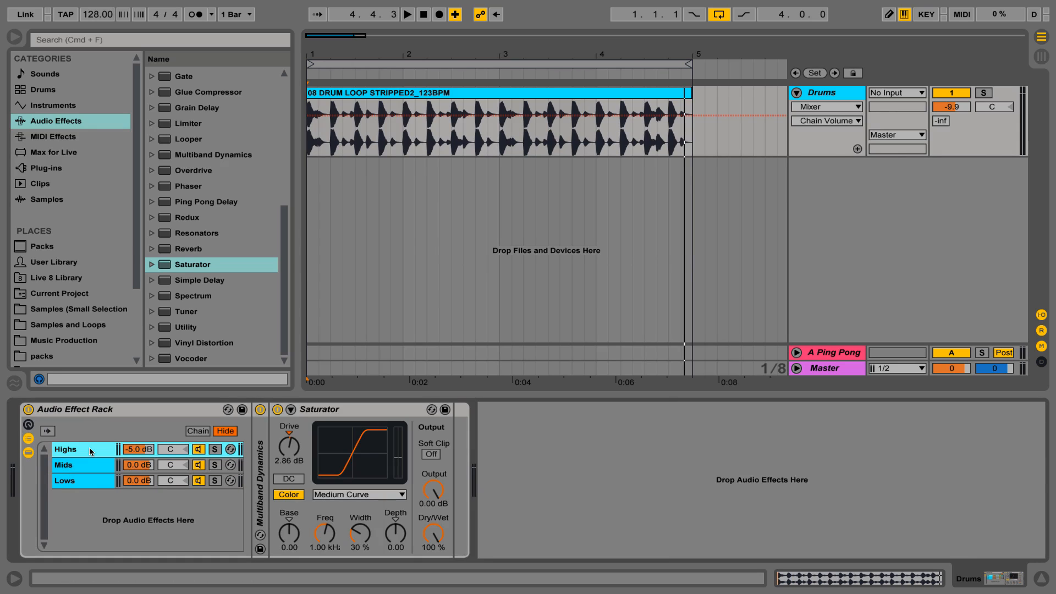
# Delete the Saturator from the Lows chain.
pyautogui.click(77, 478)
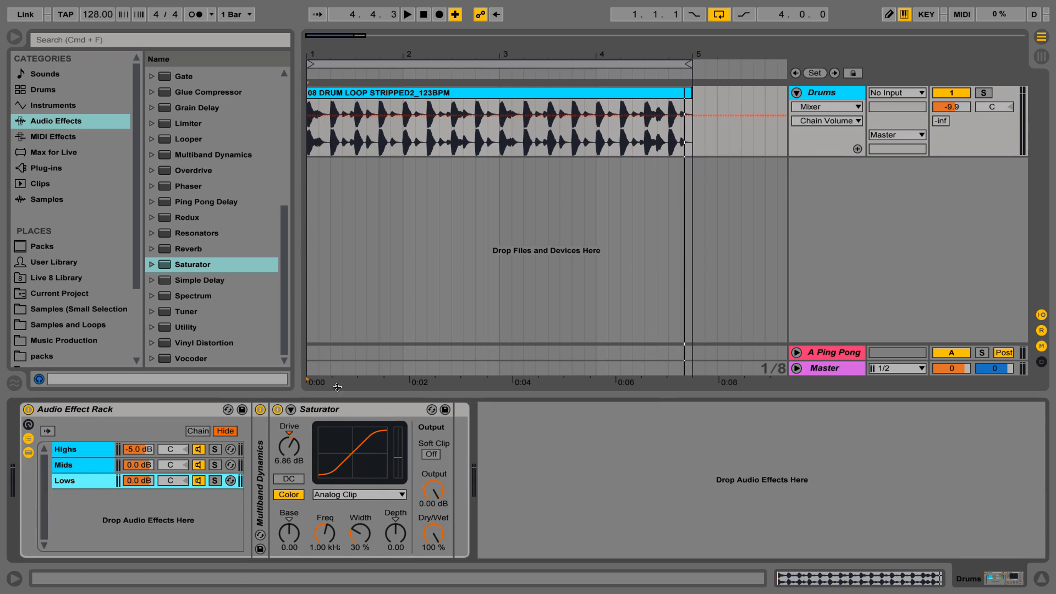
pyautogui.click(329, 410)
pyautogui.press('Delete')
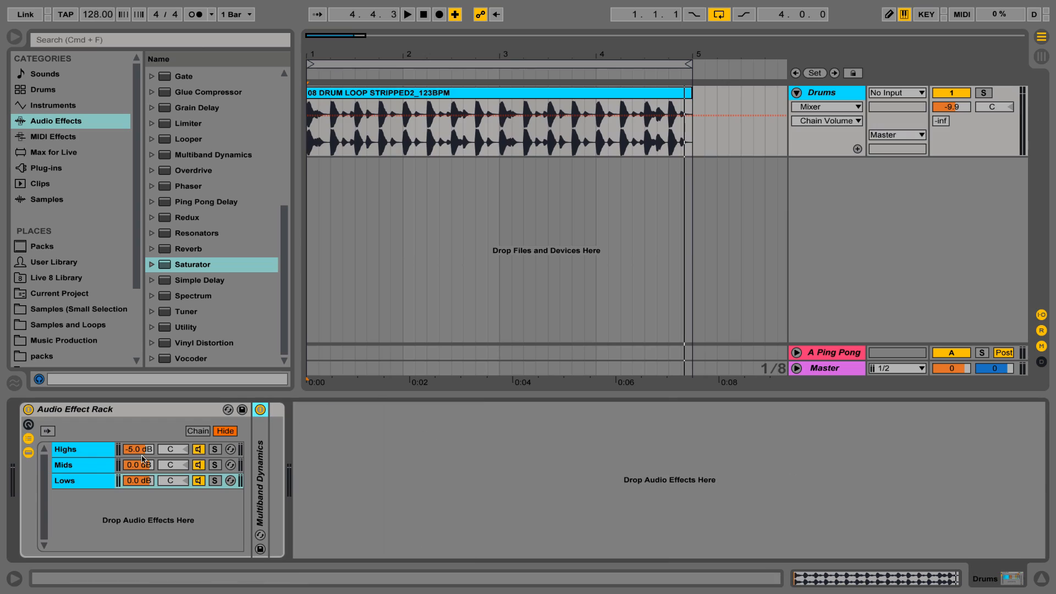
# Delete the Saturator from the Highs chain and reset that chain's volume to 0.0 dB.
pyautogui.click(90, 463)
pyautogui.click(90, 450)
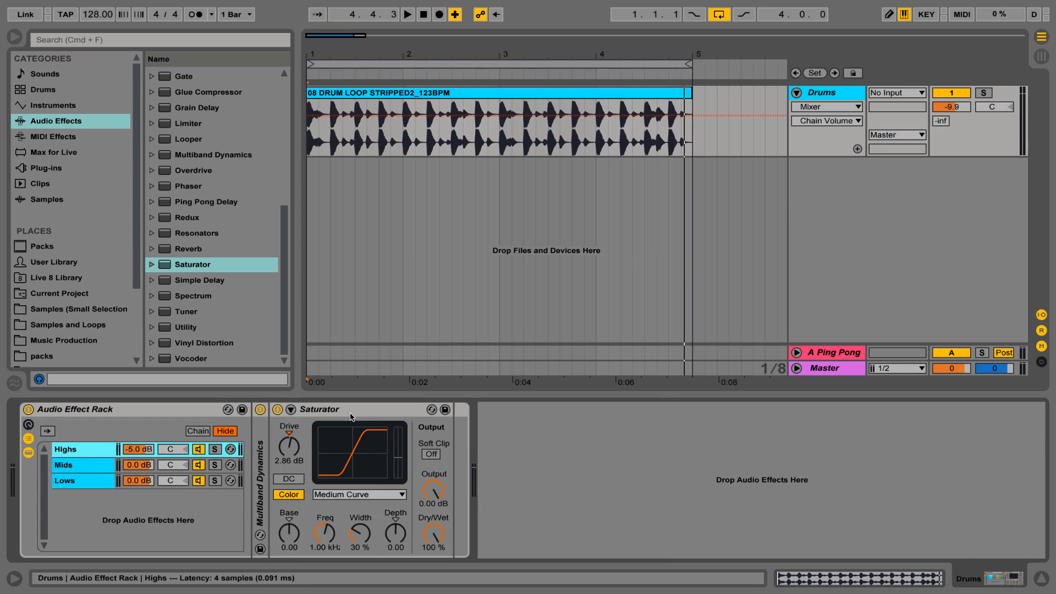
pyautogui.click(350, 413)
pyautogui.press('Delete')
pyautogui.click(138, 449)
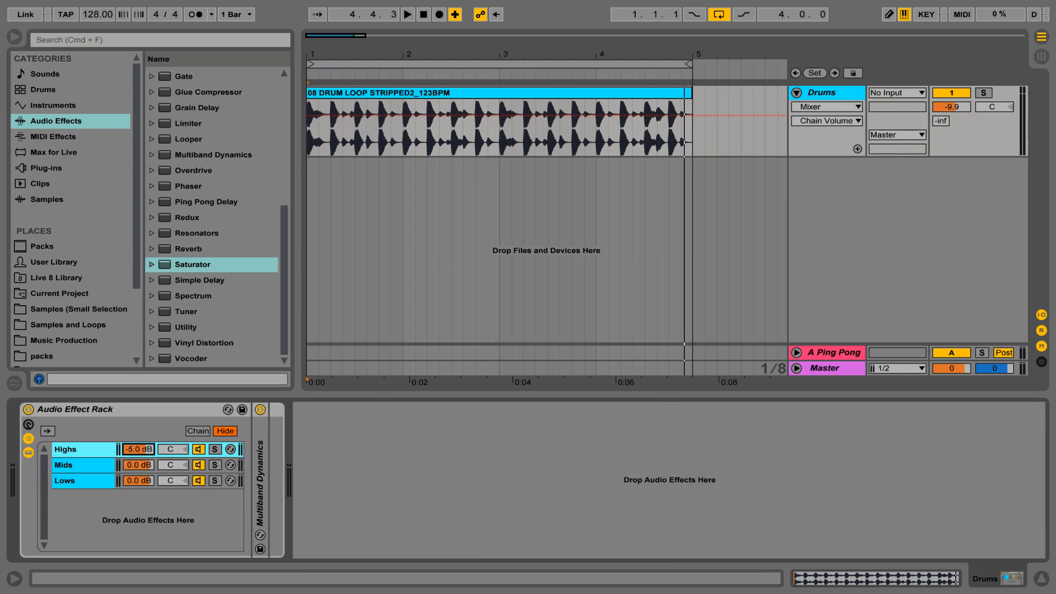
pyautogui.press('Delete')
# Rename the Audio Effect Rack as Frequency Splitter and save it as a preset in the User Library.
pyautogui.click(114, 410)
pyautogui.press('super+r')
pyautogui.write('Frequency Splitter')
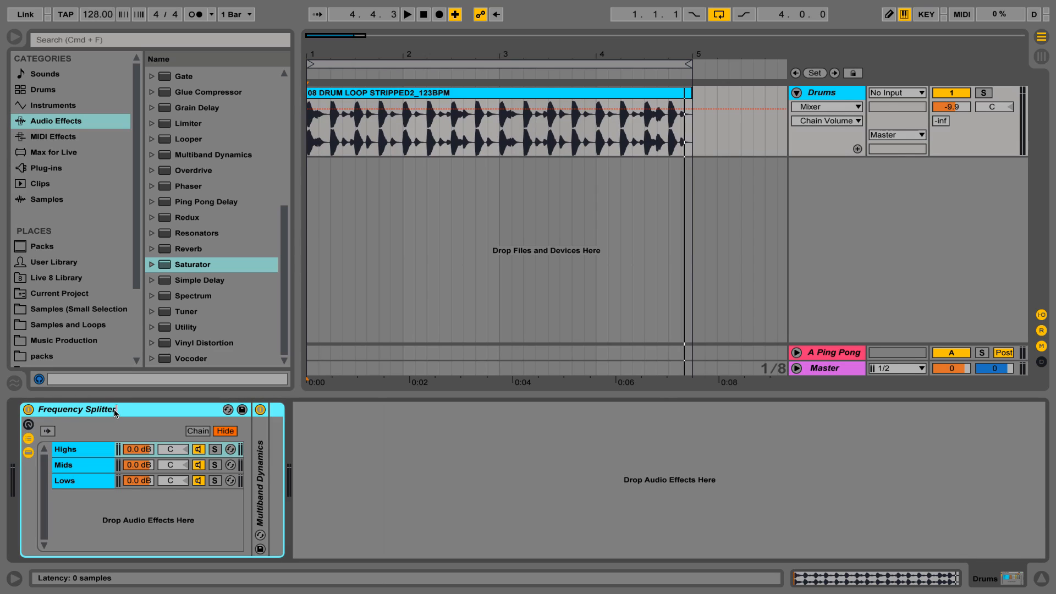
pyautogui.press('Return')
pyautogui.click(242, 410)
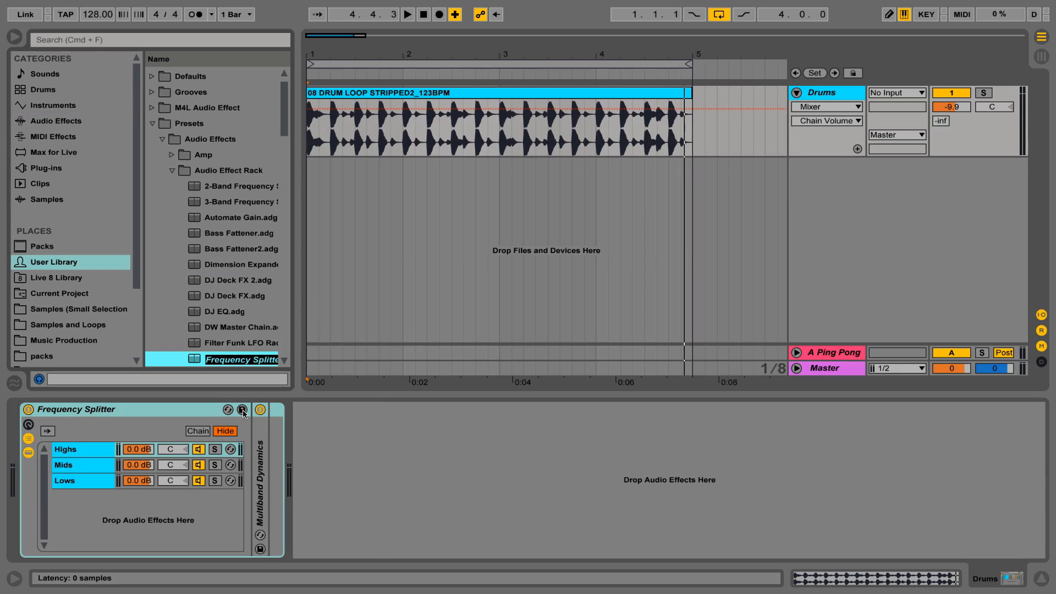
pyautogui.press('Return')
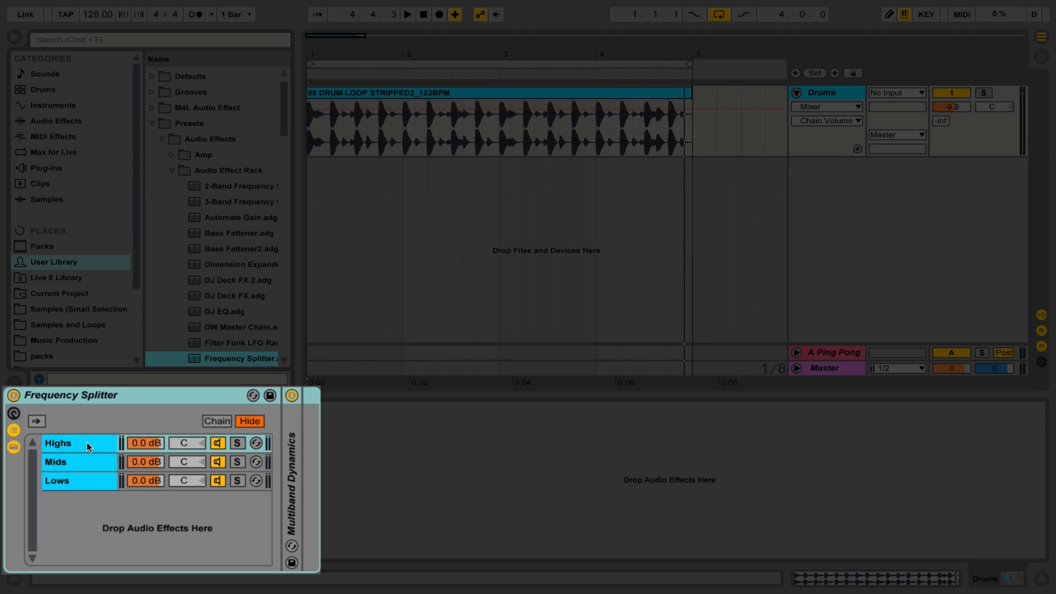
# Review the Highs, Mids and Lows chains of the Frequency Splitter rack.
pyautogui.click(86, 442)
pyautogui.click(84, 460)
pyautogui.click(83, 480)
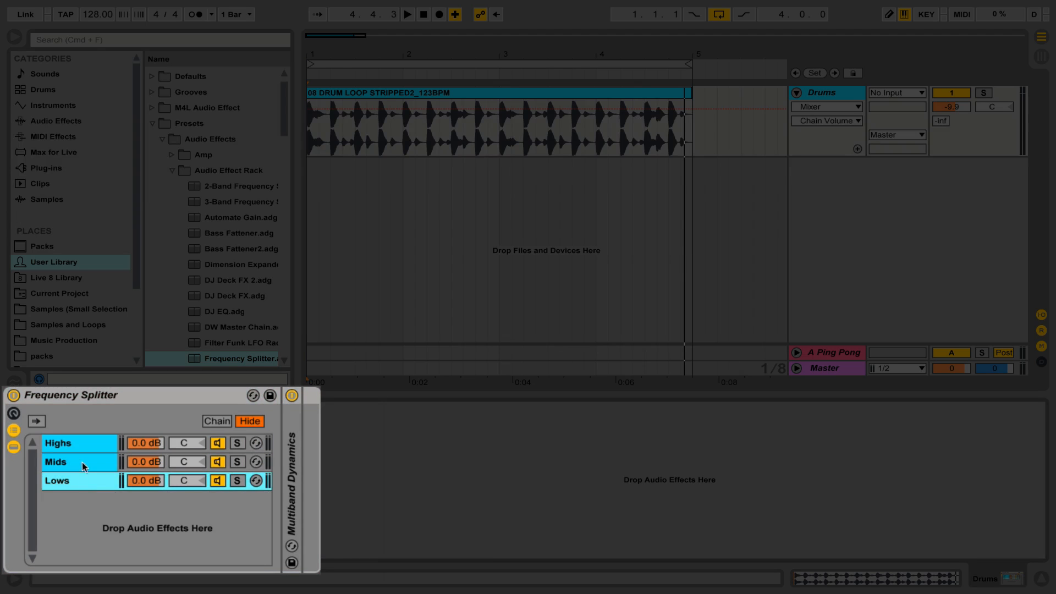
pyautogui.click(81, 462)
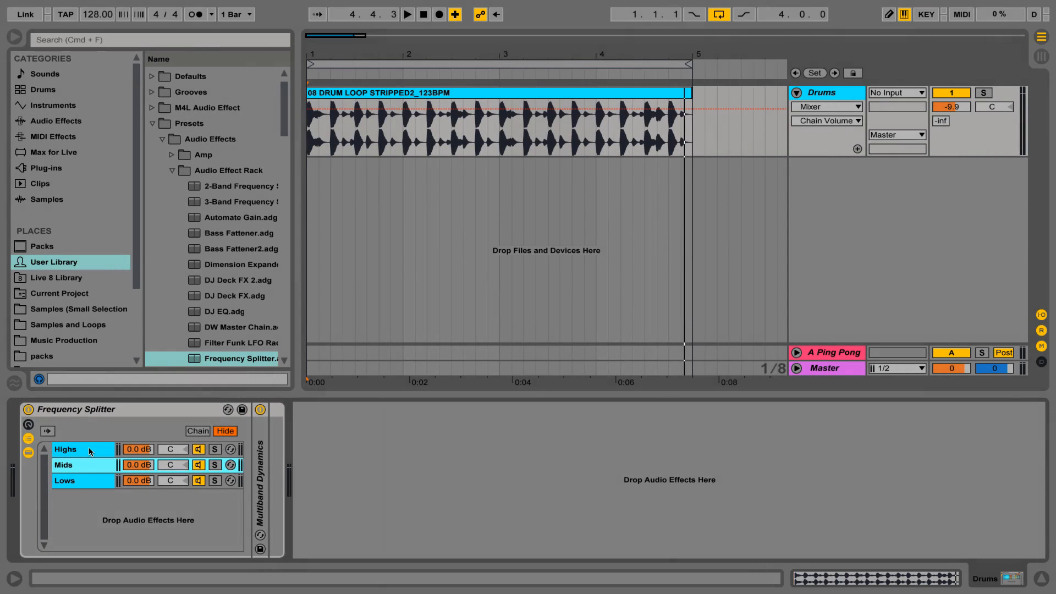
# Collapse the Audio Effect Rack and Presets folders in the User Library and make the browser slightly narrower.
pyautogui.click(173, 171)
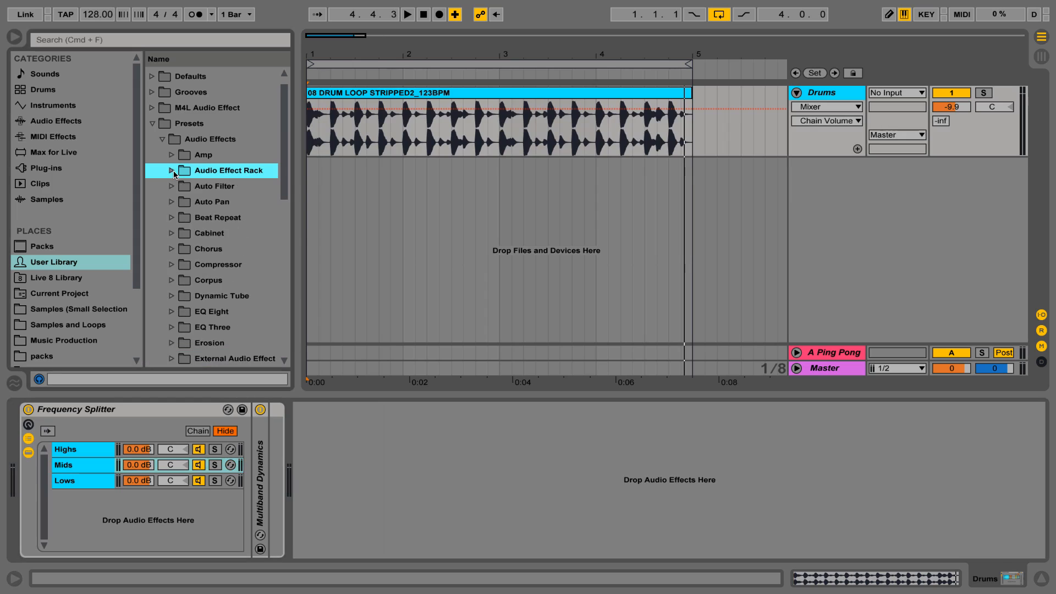
pyautogui.click(153, 124)
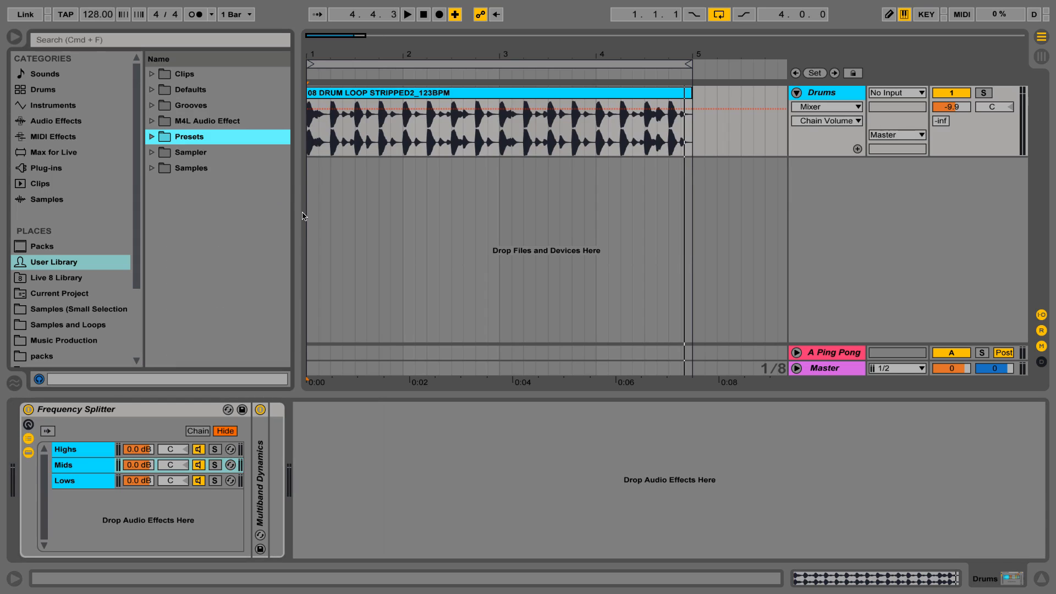
pyautogui.moveTo(297, 211); pyautogui.dragTo(291, 211)
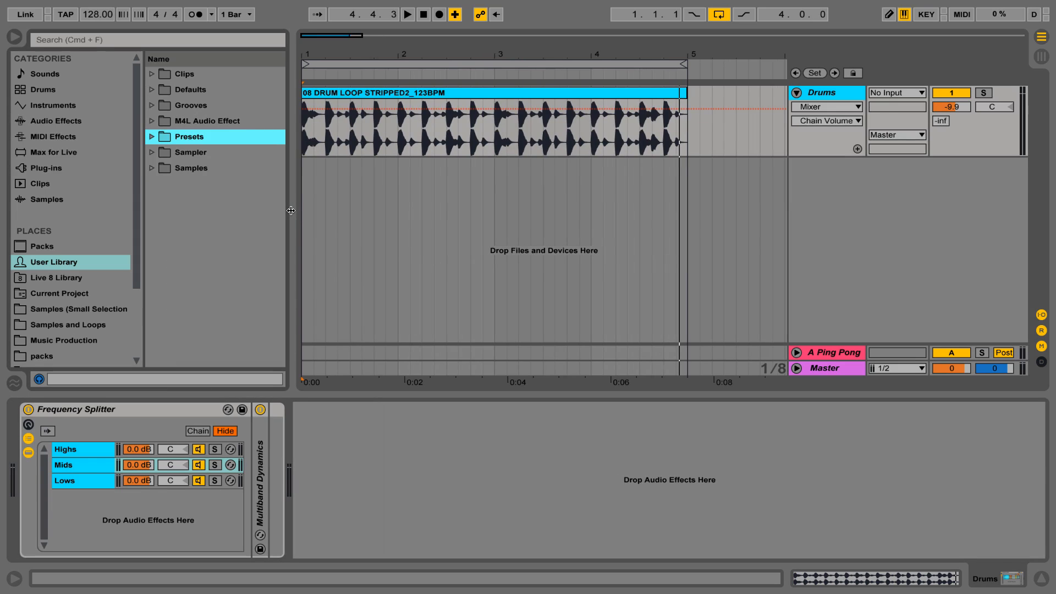